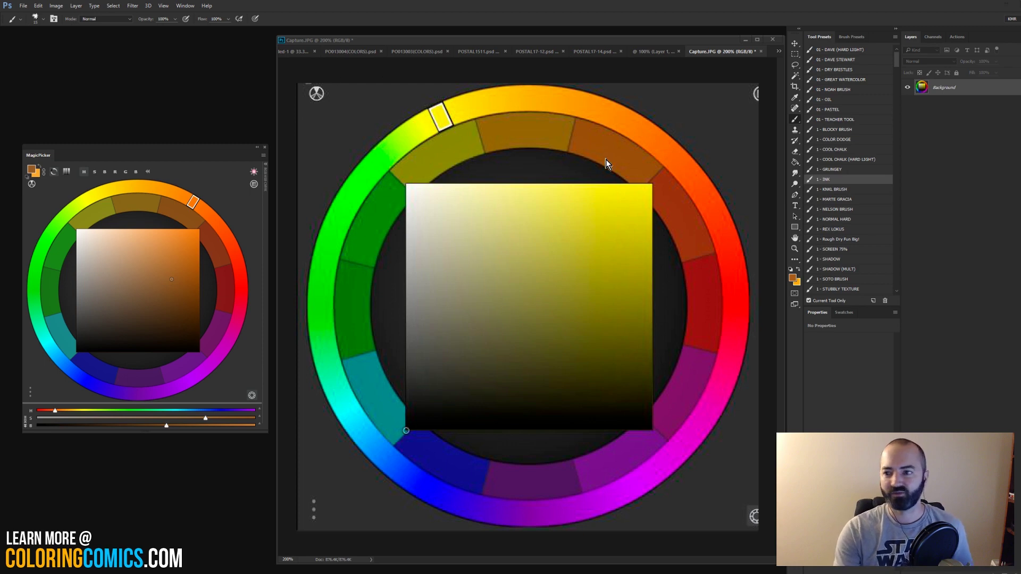
# - Drag the MagicPicker square marker to make the foreground colour a pale peach
pyautogui.moveTo(116, 254)
pyautogui.mouseDown()
pyautogui.moveTo(153, 245)
pyautogui.moveTo(109, 295)
pyautogui.moveTo(121, 248)
pyautogui.moveTo(176, 266)
pyautogui.moveTo(160, 302)
pyautogui.mouseUp()
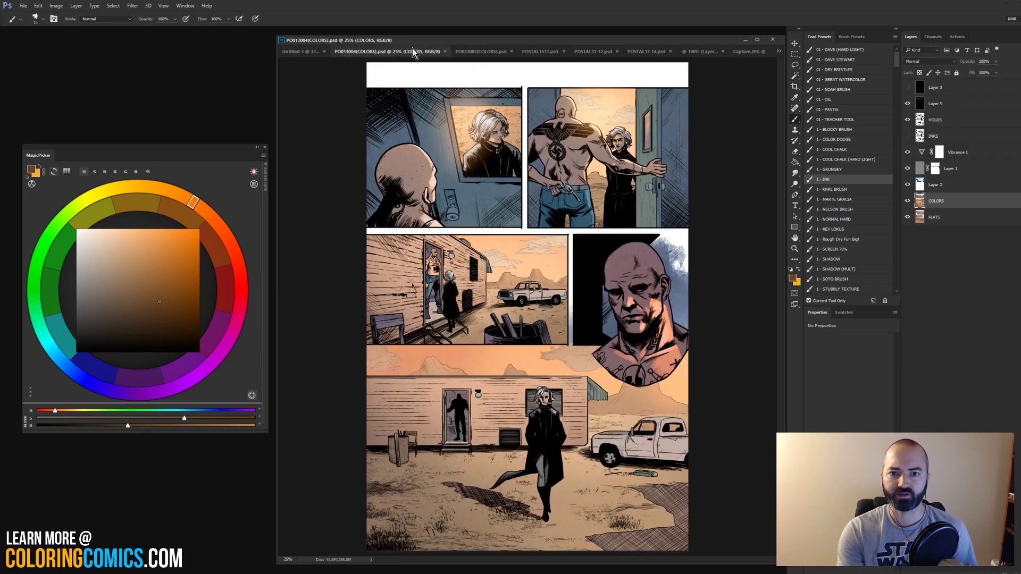
# - Cycle through the comic pages, Guardians illustration and seesaw sketch, ending on Capture.JPG
pyautogui.click(350, 52)
pyautogui.click(495, 51)
pyautogui.click(552, 53)
pyautogui.click(617, 52)
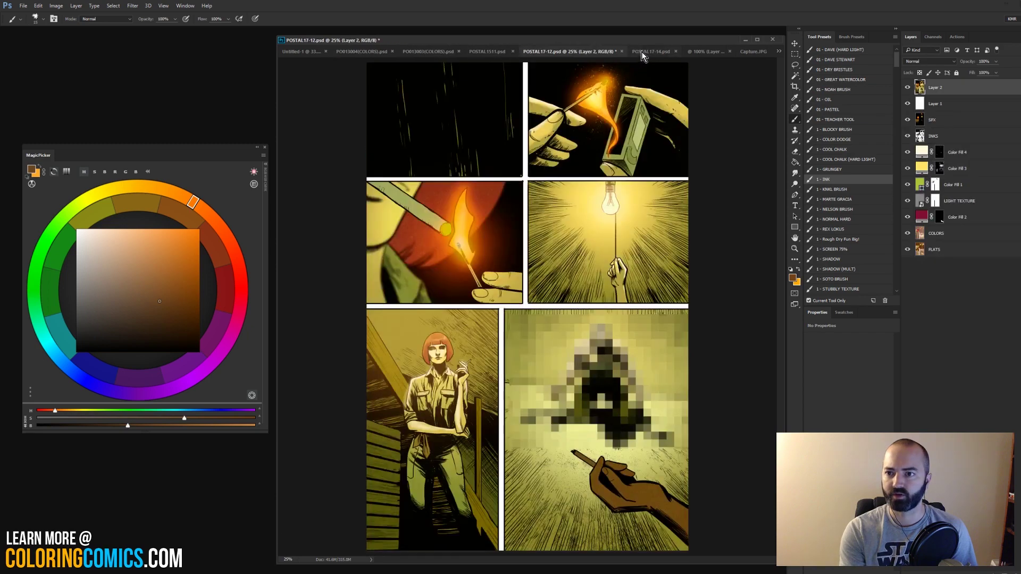
pyautogui.click(659, 51)
pyautogui.click(734, 52)
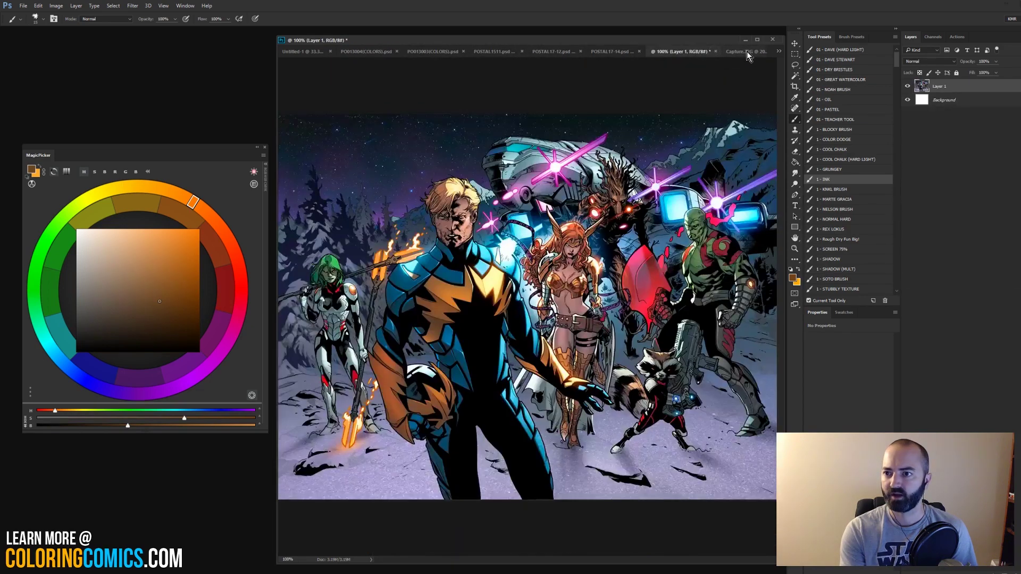
pyautogui.click(325, 51)
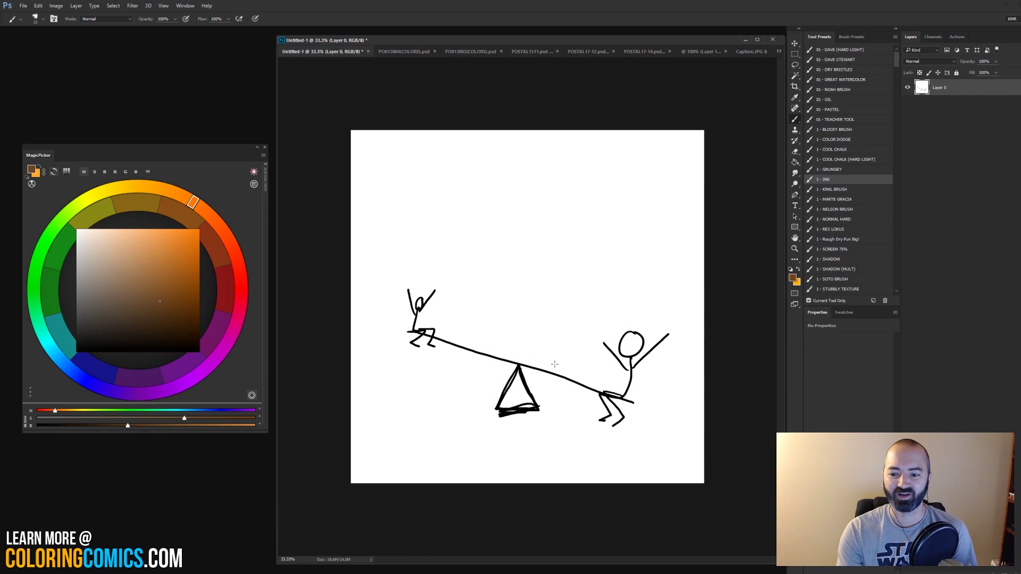
pyautogui.click(408, 52)
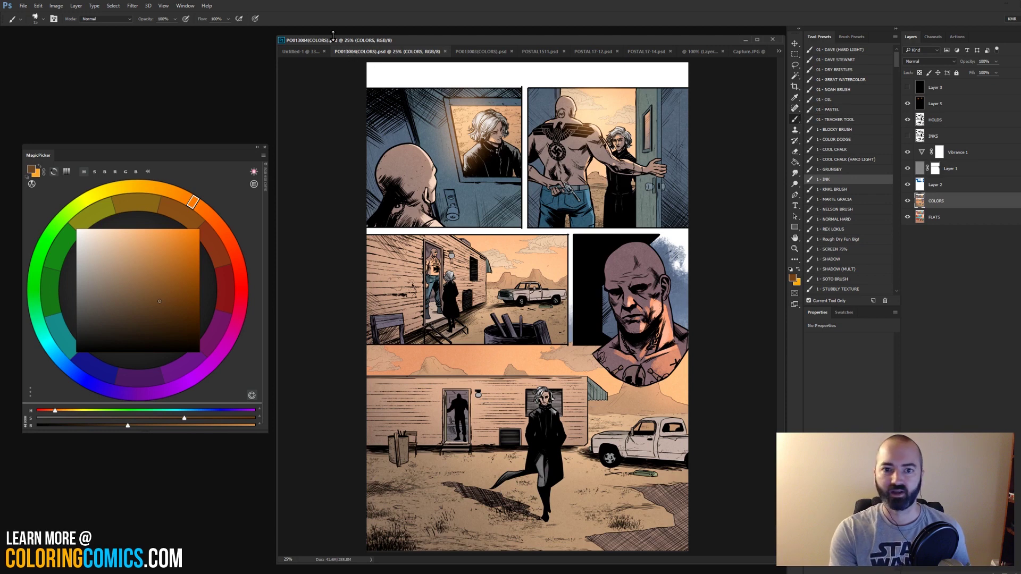
pyautogui.click(311, 52)
pyautogui.click(606, 51)
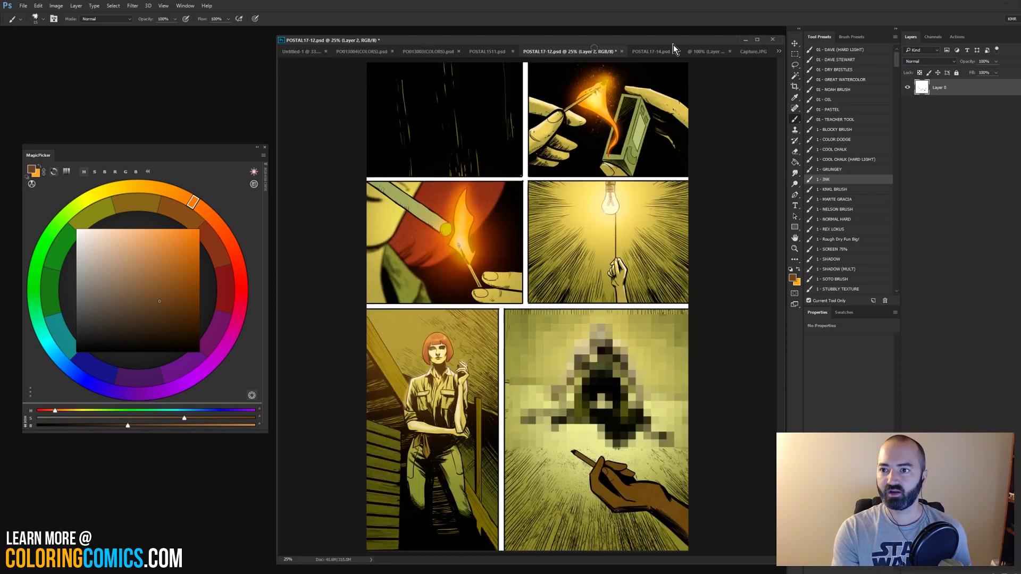
pyautogui.click(754, 52)
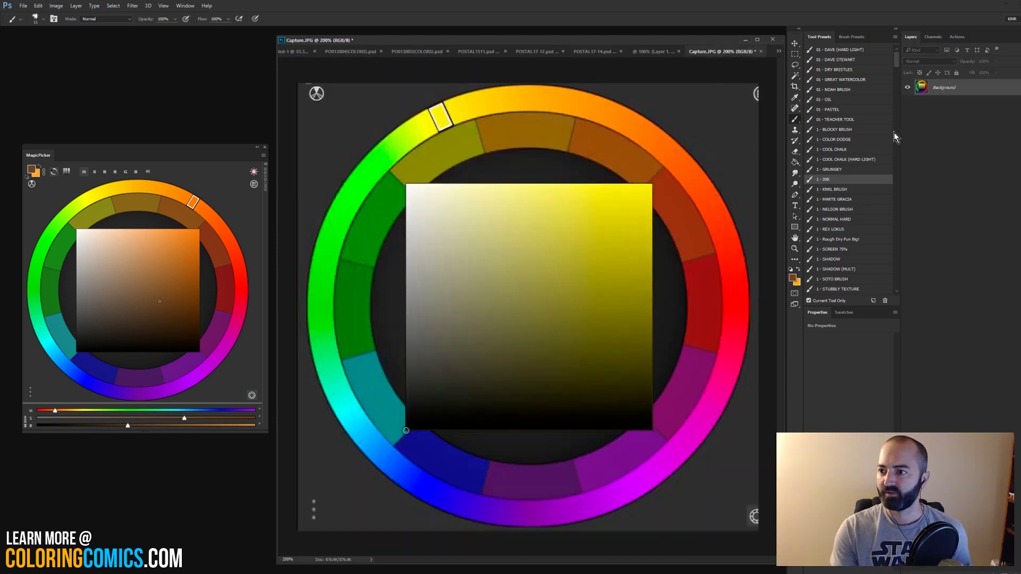
# - Set the foreground to white, then circle the green, yellow-green and yellow-orange sections and undo them
pyautogui.click(78, 230)
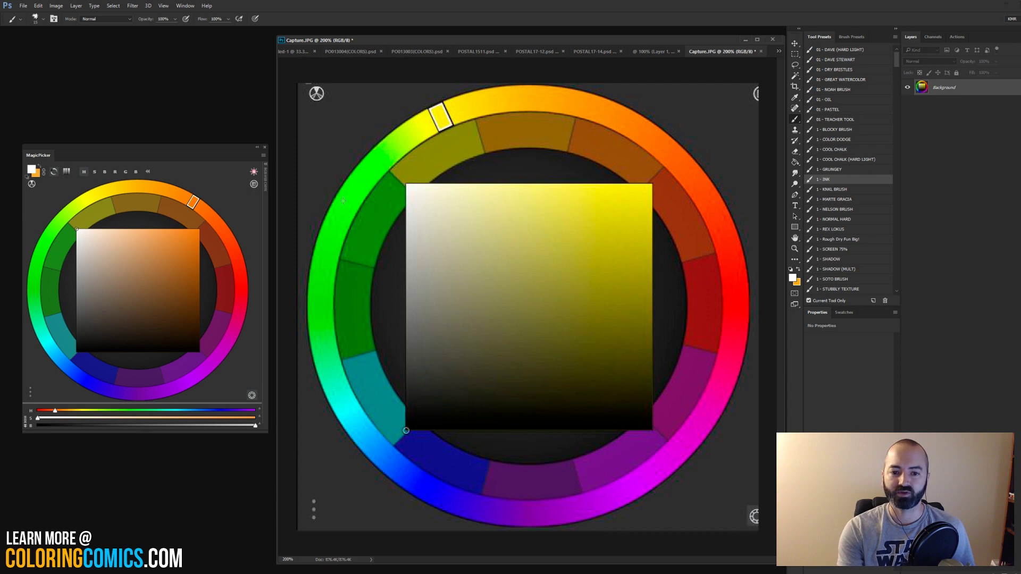
pyautogui.moveTo(332, 212); pyautogui.dragTo(338, 198)
pyautogui.moveTo(409, 125)
pyautogui.mouseDown()
pyautogui.moveTo(403, 134)
pyautogui.moveTo(420, 127)
pyautogui.mouseUp()
pyautogui.moveTo(508, 88); pyautogui.dragTo(506, 90)
pyautogui.hotkey('ctrl', 'alt', 'z')
pyautogui.hotkey('ctrl', 'alt', 'z')
pyautogui.hotkey('ctrl', 'alt', 'z')
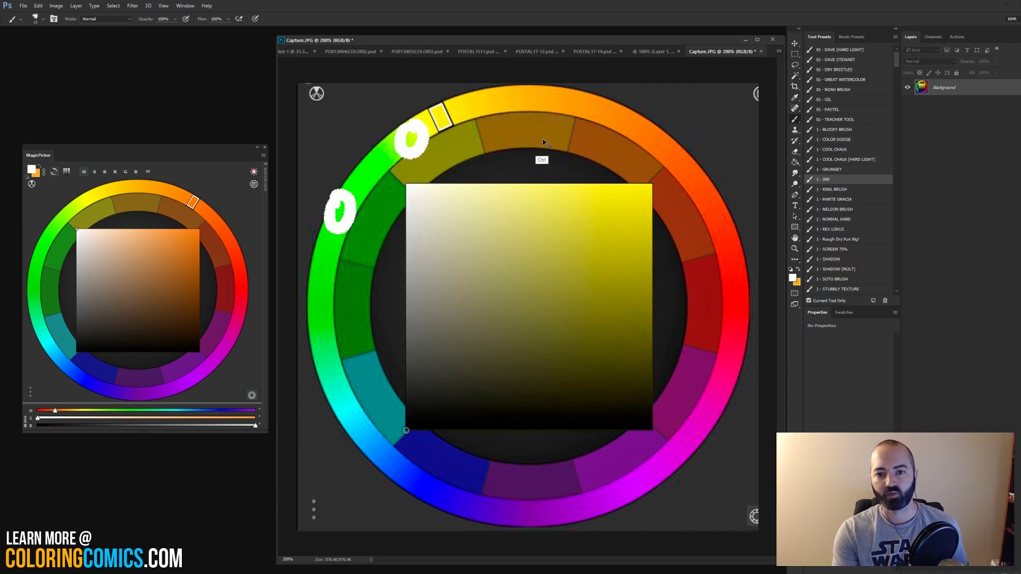
# - Circle the orange, red and yellow-orange sections, then mark cyan and green, undoing each set
pyautogui.moveTo(667, 145)
pyautogui.mouseDown()
pyautogui.moveTo(686, 133)
pyautogui.moveTo(692, 141)
pyautogui.mouseUp()
pyautogui.moveTo(737, 260)
pyautogui.mouseDown()
pyautogui.moveTo(737, 269)
pyautogui.moveTo(714, 252)
pyautogui.mouseUp()
pyautogui.moveTo(553, 99); pyautogui.dragTo(548, 113)
pyautogui.hotkey('ctrl', 'alt', 'z')
pyautogui.hotkey('ctrl', 'alt', 'z')
pyautogui.hotkey('ctrl', 'alt', 'z')
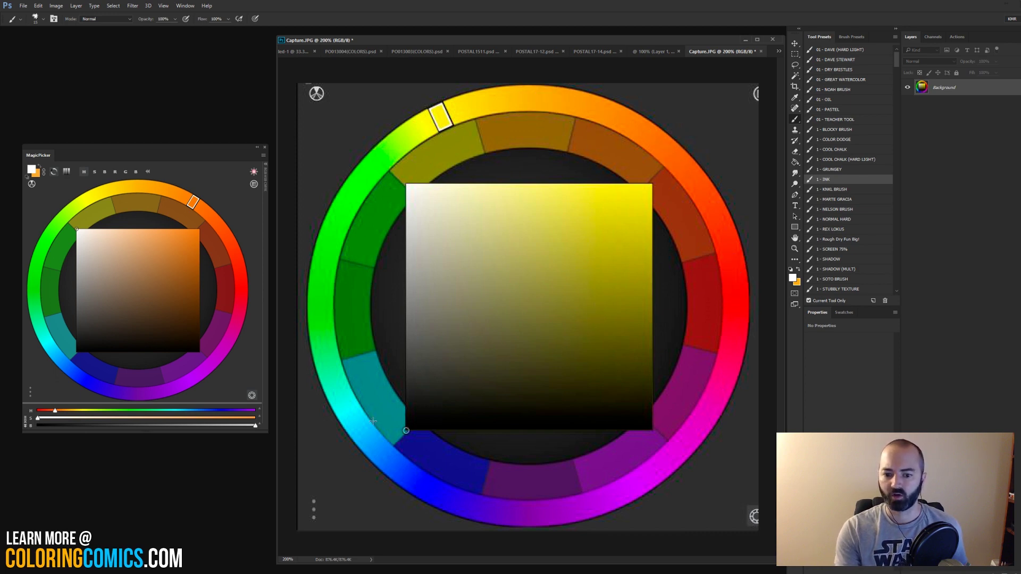
pyautogui.moveTo(353, 402); pyautogui.dragTo(352, 407)
pyautogui.moveTo(317, 293); pyautogui.dragTo(328, 283)
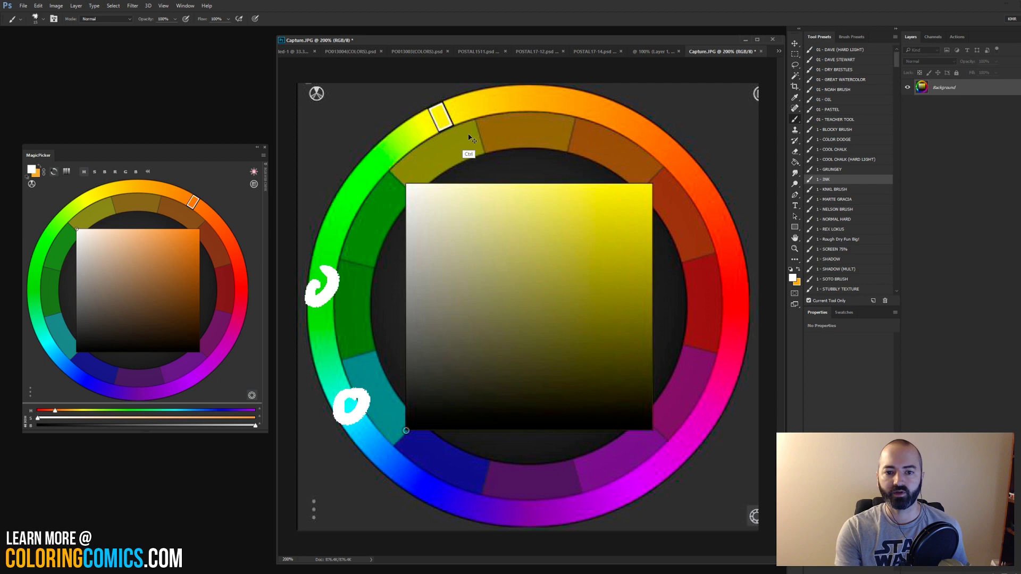
pyautogui.hotkey('ctrl', 'alt', 'z')
pyautogui.hotkey('ctrl', 'alt', 'z')
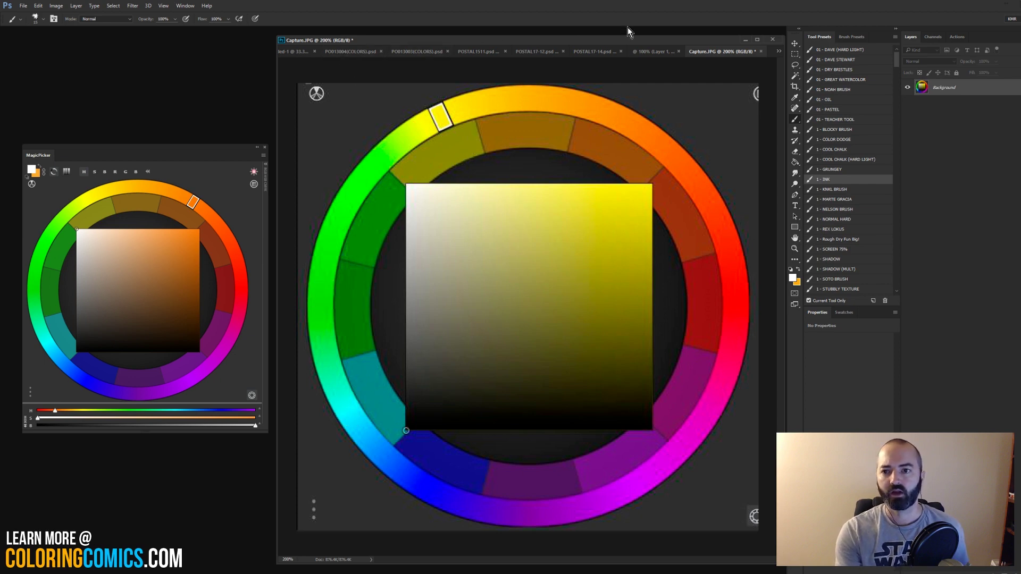
pyautogui.click(479, 52)
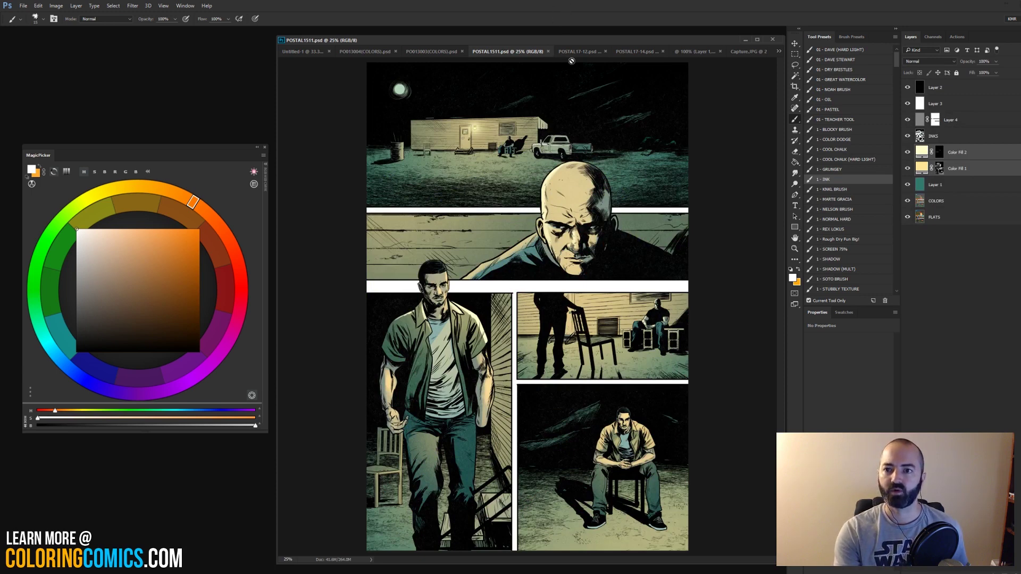
pyautogui.click(745, 52)
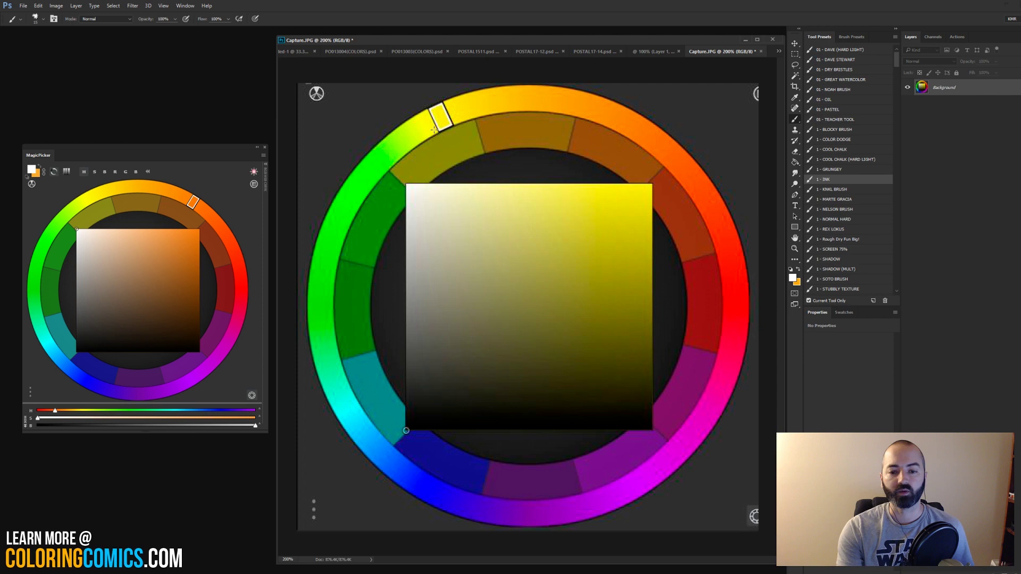
pyautogui.moveTo(327, 272); pyautogui.dragTo(324, 272)
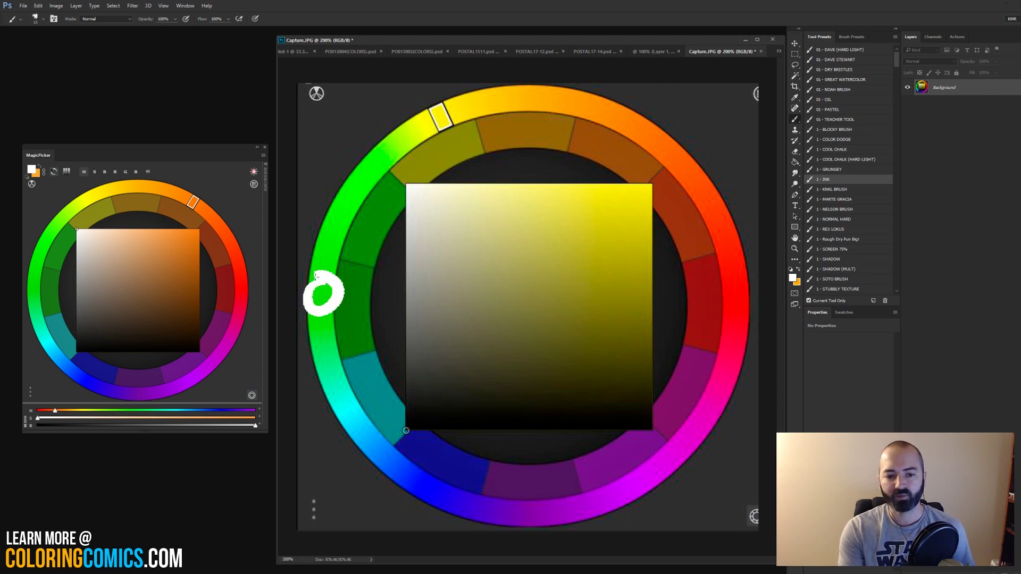
pyautogui.moveTo(743, 269); pyautogui.dragTo(742, 274)
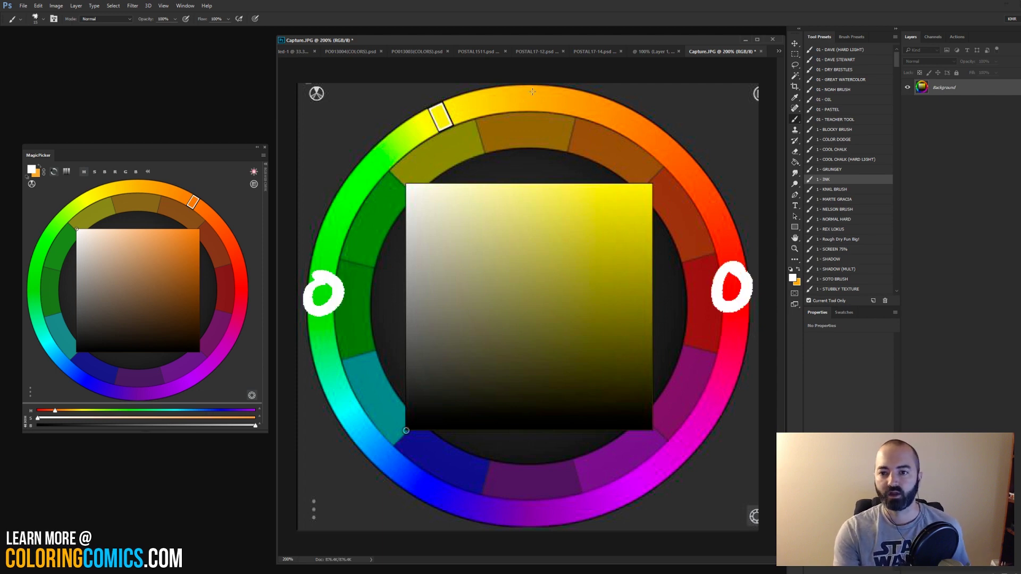
pyautogui.moveTo(531, 84); pyautogui.dragTo(529, 85)
pyautogui.moveTo(543, 479); pyautogui.dragTo(543, 481)
pyautogui.hotkey('ctrl', 'alt', 'z')
pyautogui.hotkey('ctrl', 'alt', 'z')
pyautogui.hotkey('ctrl', 'alt', 'z')
pyautogui.hotkey('ctrl', 'alt', 'z')
pyautogui.hotkey('ctrl', 'alt', 'z')
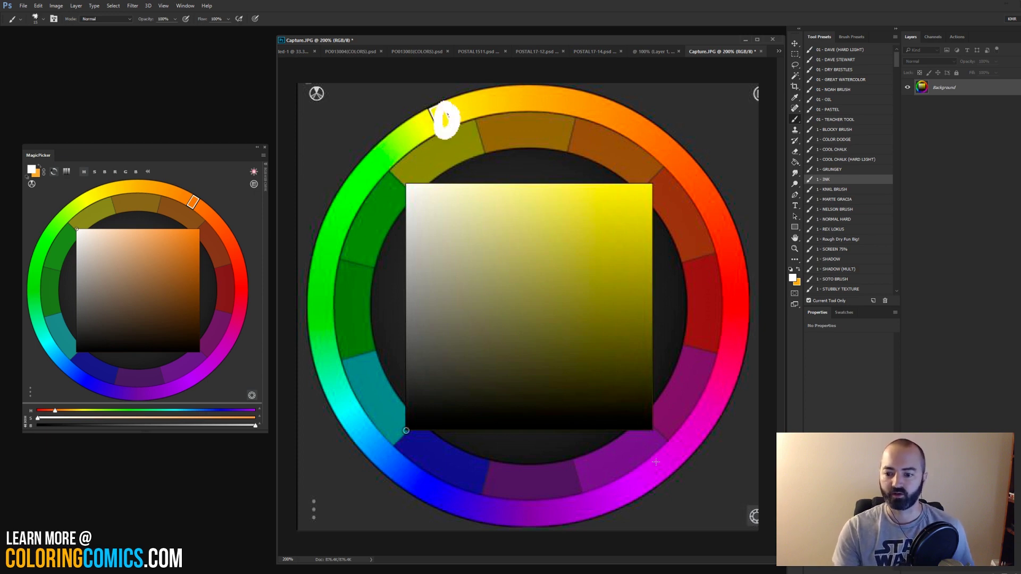
pyautogui.press('ctrl')
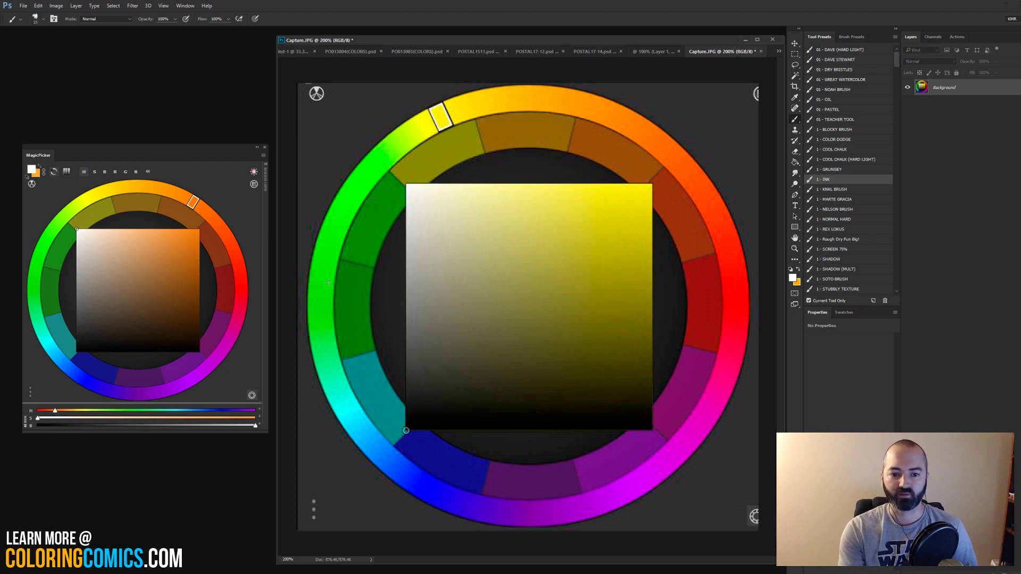
pyautogui.moveTo(337, 286)
pyautogui.mouseDown()
pyautogui.moveTo(330, 318)
pyautogui.moveTo(340, 290)
pyautogui.mouseUp()
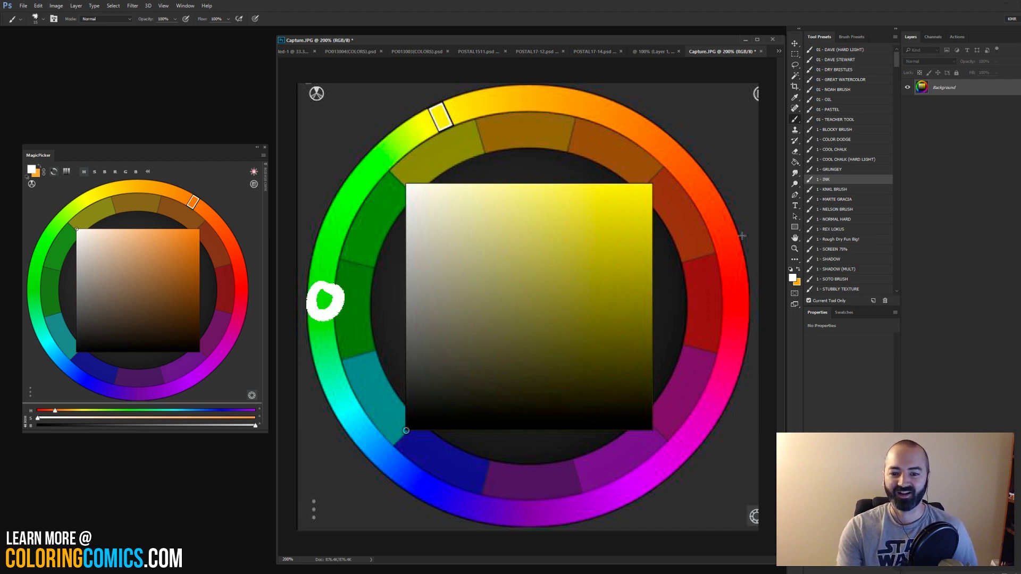
pyautogui.moveTo(742, 278)
pyautogui.mouseDown()
pyautogui.moveTo(726, 292)
pyautogui.moveTo(750, 282)
pyautogui.mouseUp()
pyautogui.hotkey('ctrl', 'alt', 'z')
pyautogui.hotkey('ctrl', 'alt', 'z')
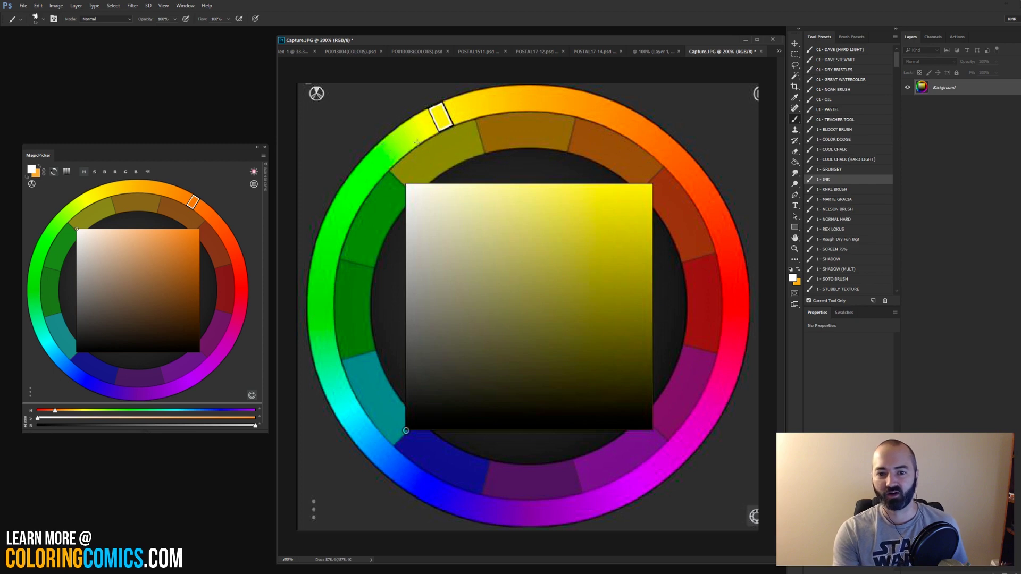
pyautogui.moveTo(610, 106)
pyautogui.mouseDown()
pyautogui.moveTo(618, 128)
pyautogui.moveTo(612, 108)
pyautogui.mouseUp()
pyautogui.moveTo(422, 484); pyautogui.dragTo(423, 471)
pyautogui.hotkey('ctrl', 'alt', 'z')
pyautogui.hotkey('ctrl', 'alt', 'z')
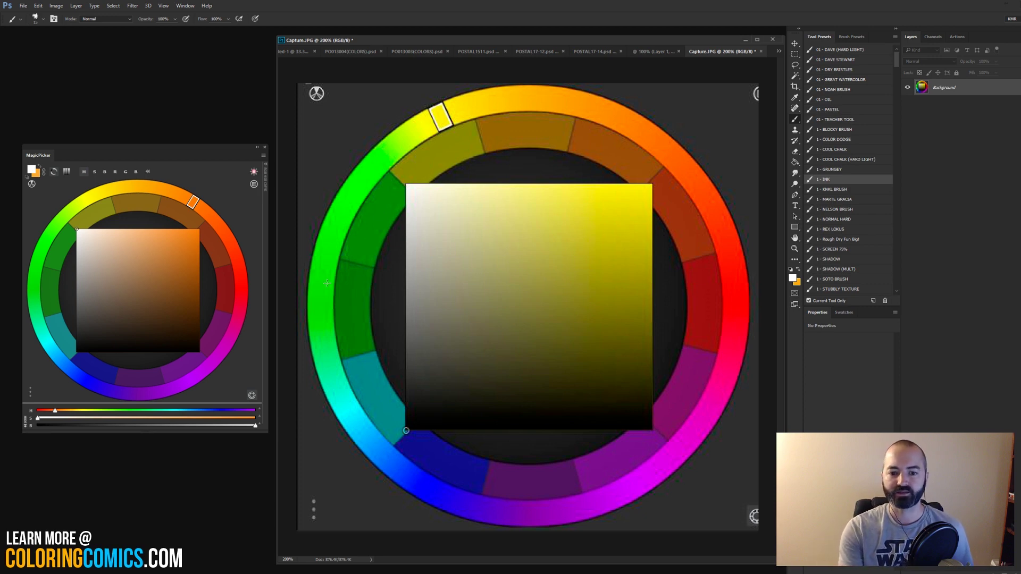
# - Circle the red segment, draw a line to green, and circle yellow-green, undoing the marks
pyautogui.moveTo(744, 283); pyautogui.dragTo(740, 285)
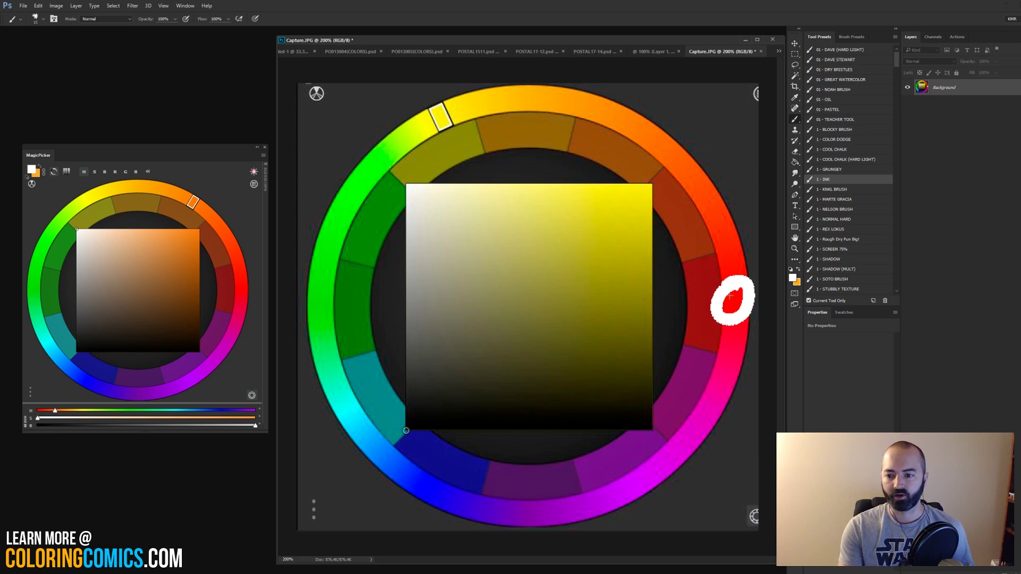
pyautogui.moveTo(673, 301)
pyautogui.mouseDown()
pyautogui.moveTo(372, 291)
pyautogui.moveTo(404, 303)
pyautogui.moveTo(333, 278)
pyautogui.mouseUp()
pyautogui.hotkey('ctrl', 'z')
pyautogui.hotkey('ctrl', 'z')
pyautogui.hotkey('ctrl', 'z')
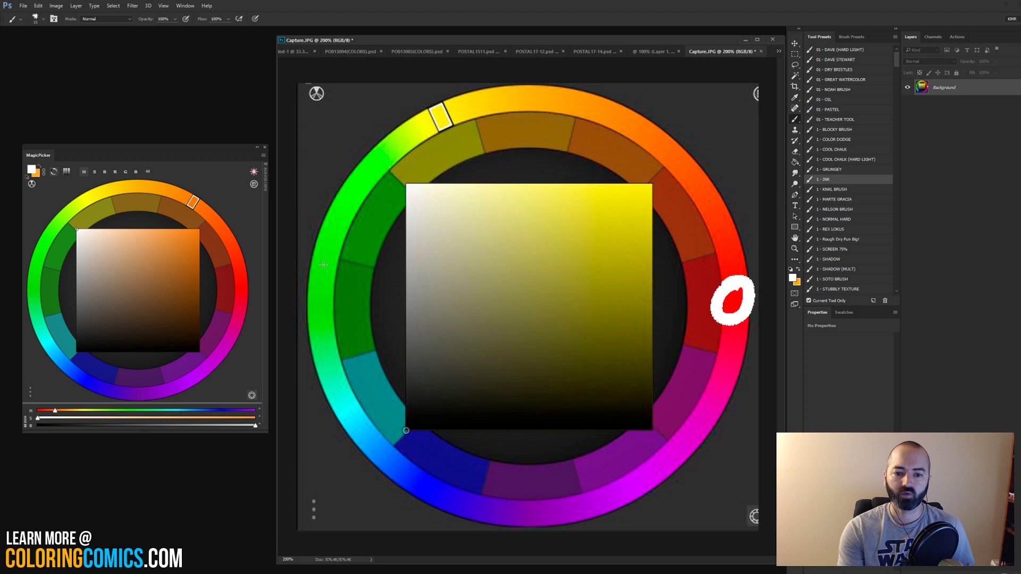
pyautogui.moveTo(399, 145)
pyautogui.mouseDown()
pyautogui.moveTo(390, 170)
pyautogui.moveTo(406, 150)
pyautogui.mouseUp()
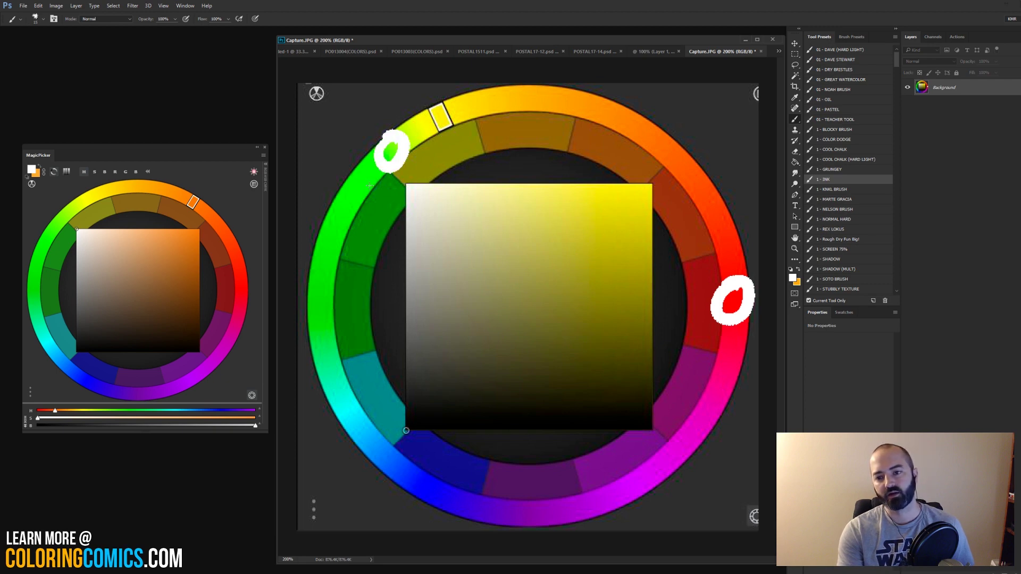
pyautogui.hotkey('ctrl', 'z')
# - Circle the green and cyan segments and stroke the green ring, undoing each mark
pyautogui.moveTo(334, 298); pyautogui.dragTo(324, 287)
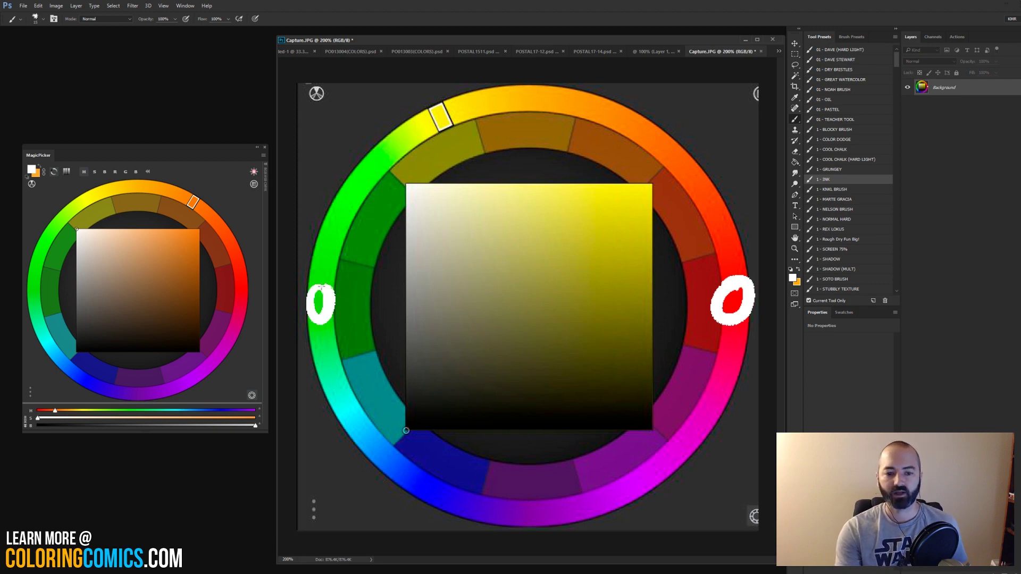
pyautogui.hotkey('ctrl', 'z')
pyautogui.moveTo(357, 405); pyautogui.dragTo(359, 396)
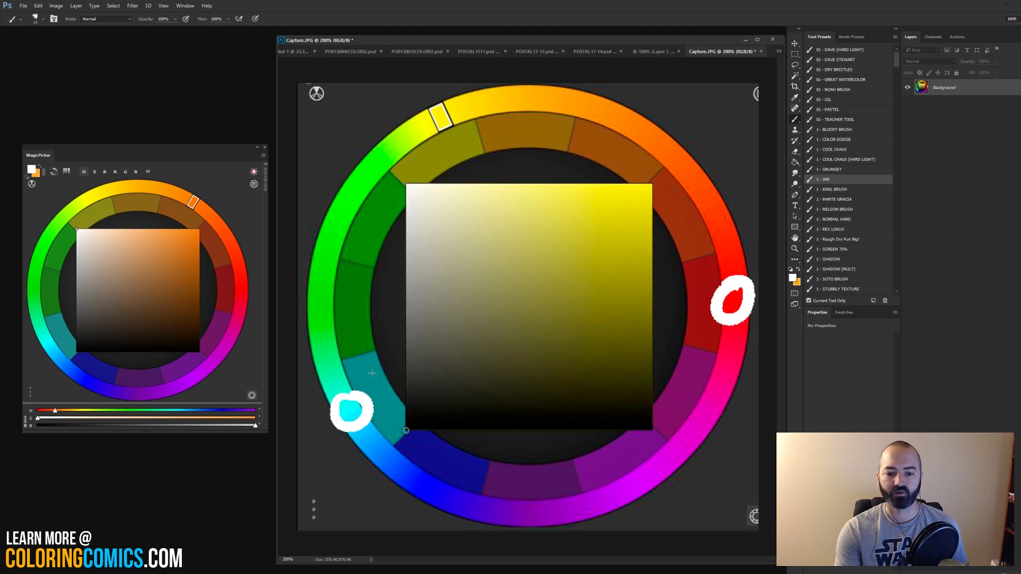
pyautogui.hotkey('ctrl', 'z')
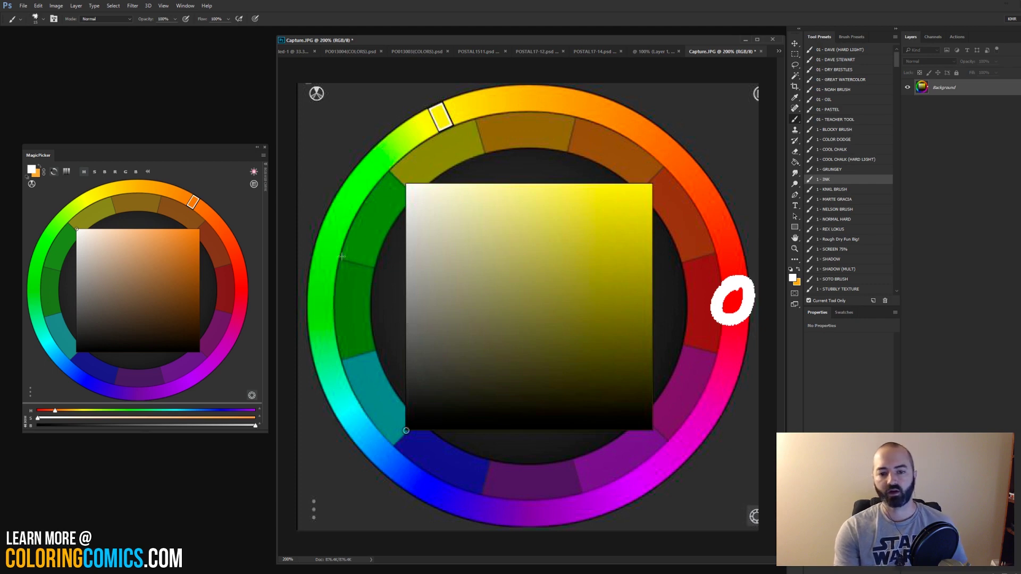
pyautogui.moveTo(354, 188)
pyautogui.mouseDown()
pyautogui.moveTo(345, 234)
pyautogui.moveTo(365, 196)
pyautogui.mouseUp()
pyautogui.moveTo(355, 404)
pyautogui.mouseDown()
pyautogui.moveTo(344, 421)
pyautogui.moveTo(362, 407)
pyautogui.mouseUp()
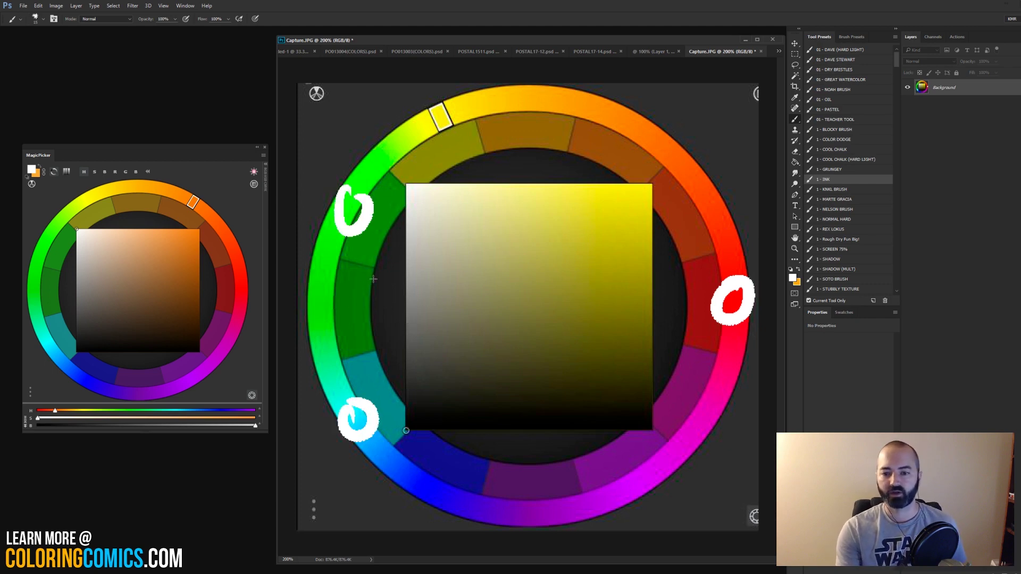
pyautogui.moveTo(337, 321)
pyautogui.mouseDown()
pyautogui.moveTo(352, 296)
pyautogui.moveTo(376, 293)
pyautogui.mouseUp()
pyautogui.hotkey('ctrl', 'z')
pyautogui.hotkey('ctrl', 'z')
pyautogui.hotkey('ctrl', 'z')
pyautogui.hotkey('ctrl', 'z')
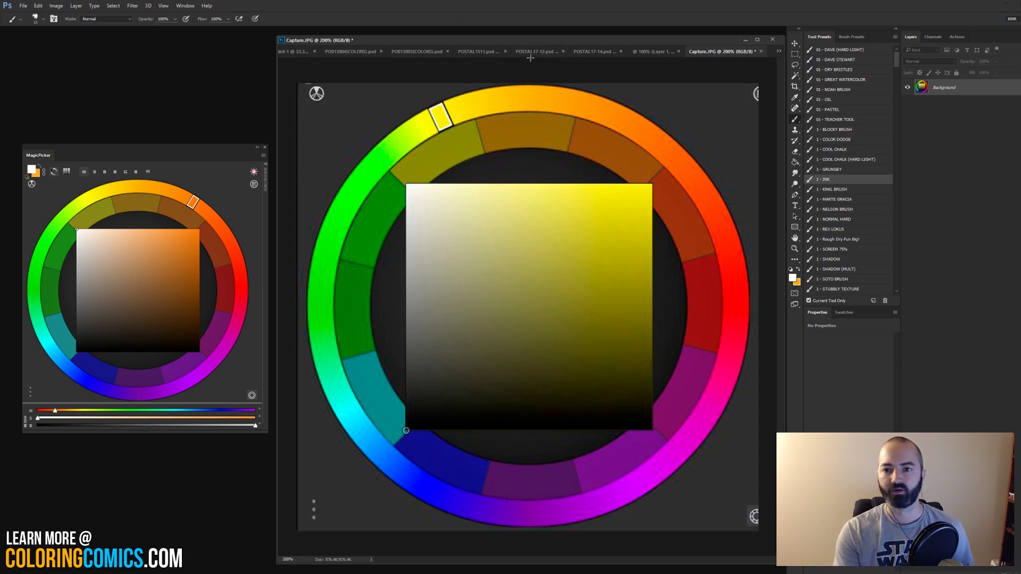
# - Close the POSTAL1511 page, then switch to the group illustration and brush and undo a test mark
pyautogui.click(484, 51)
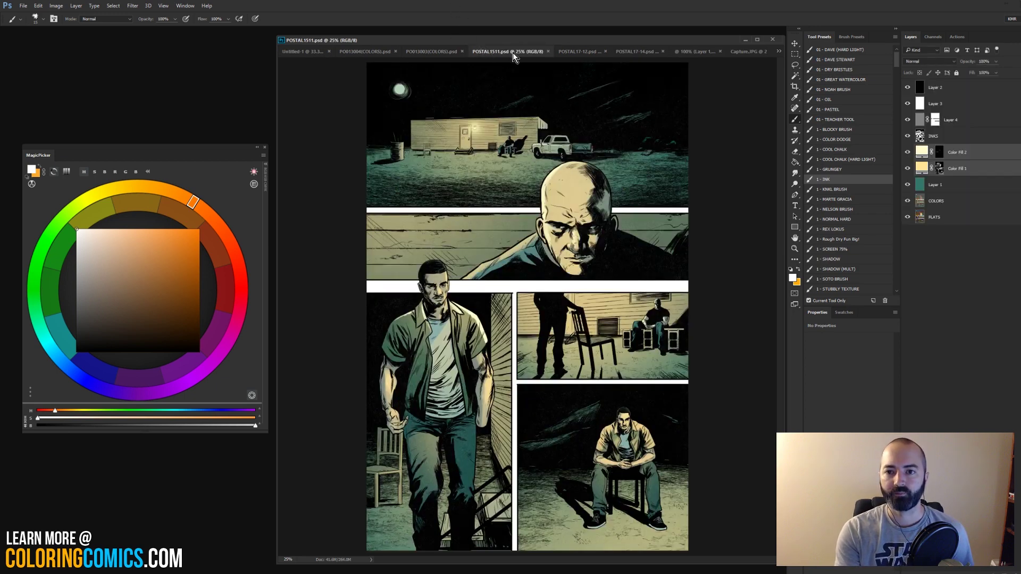
pyautogui.click(550, 52)
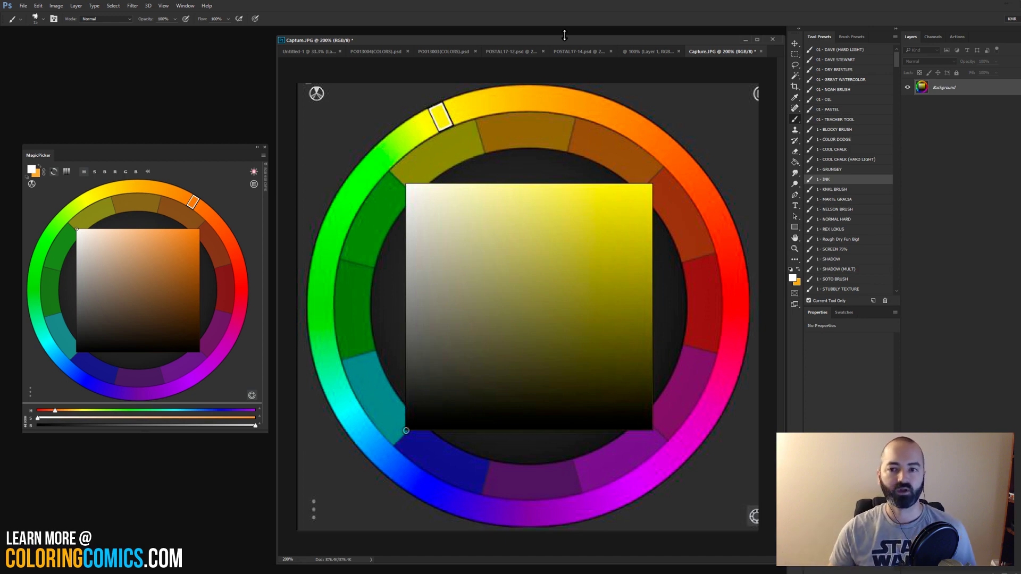
pyautogui.click(647, 51)
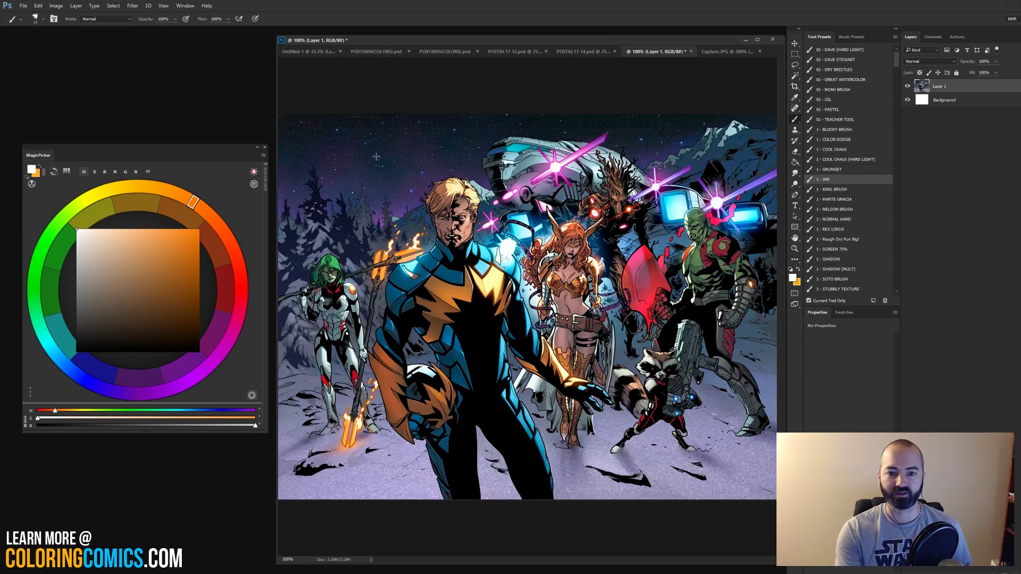
pyautogui.moveTo(376, 155)
pyautogui.mouseDown()
pyautogui.moveTo(378, 182)
pyautogui.moveTo(380, 150)
pyautogui.mouseUp()
pyautogui.hotkey('ctrl', 'z')
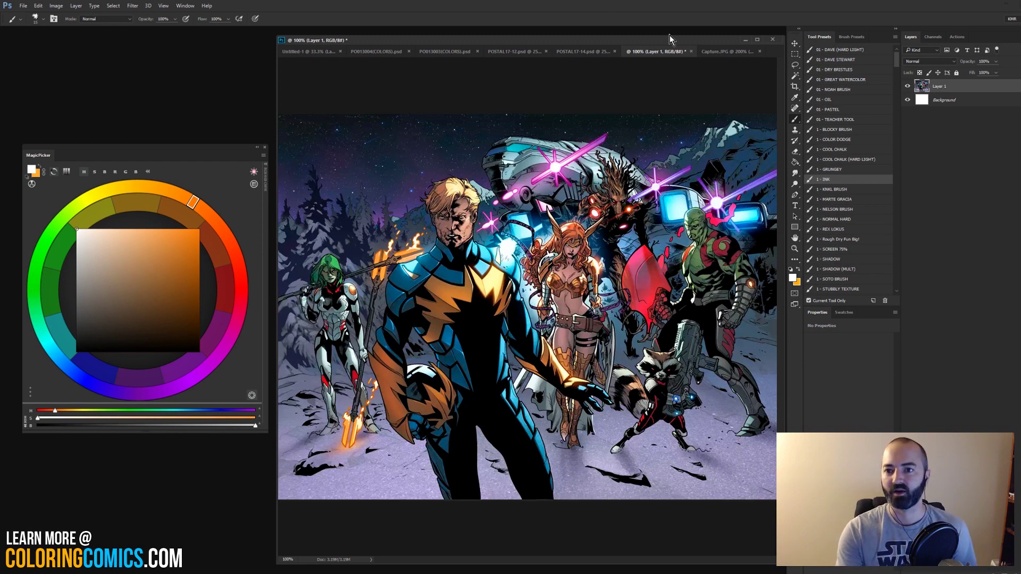
# - Close the Guardians illustration choosing No to saving, then switch to PO013004(COLORS)
pyautogui.click(692, 51)
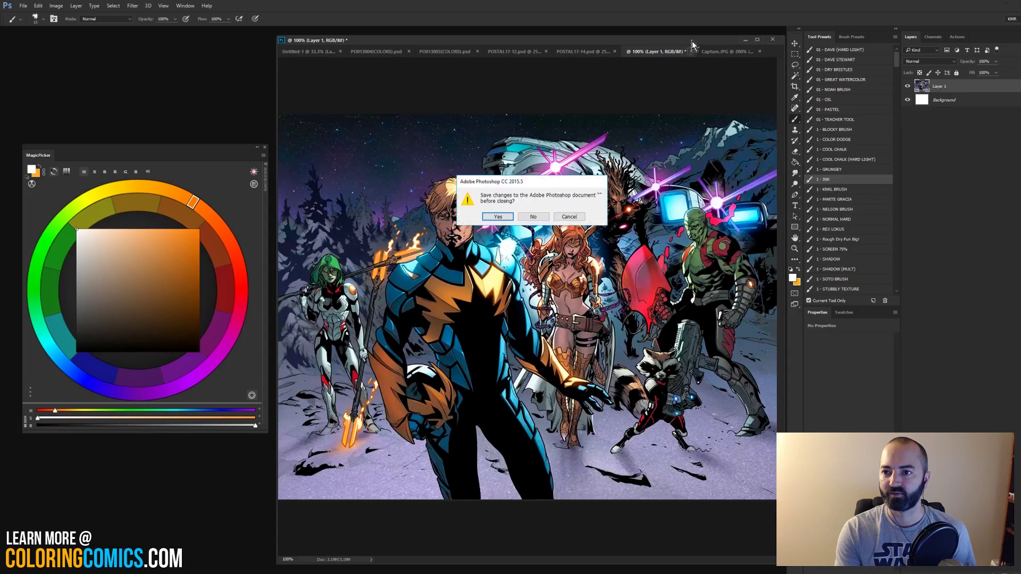
pyautogui.click(540, 218)
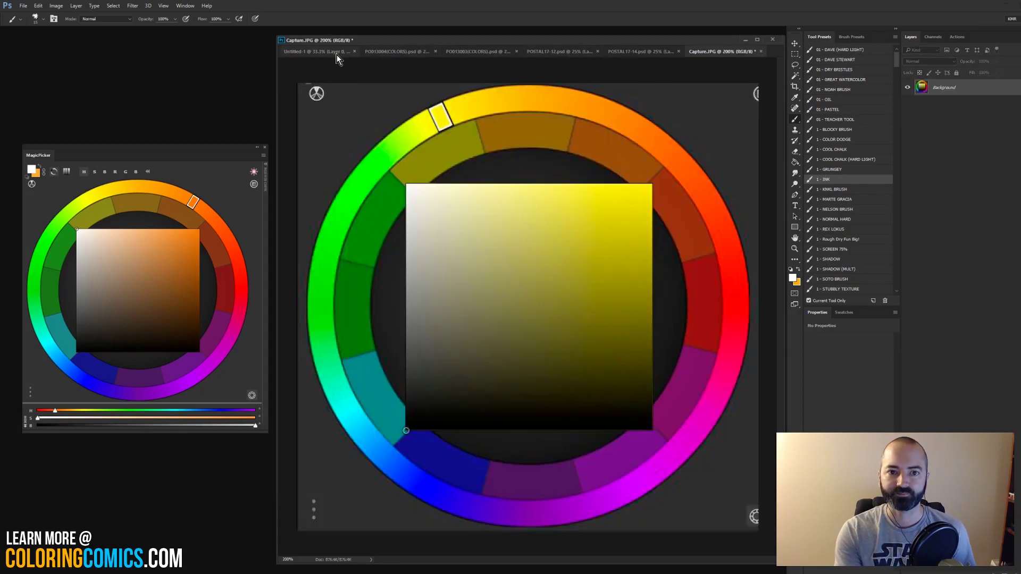
pyautogui.click(400, 51)
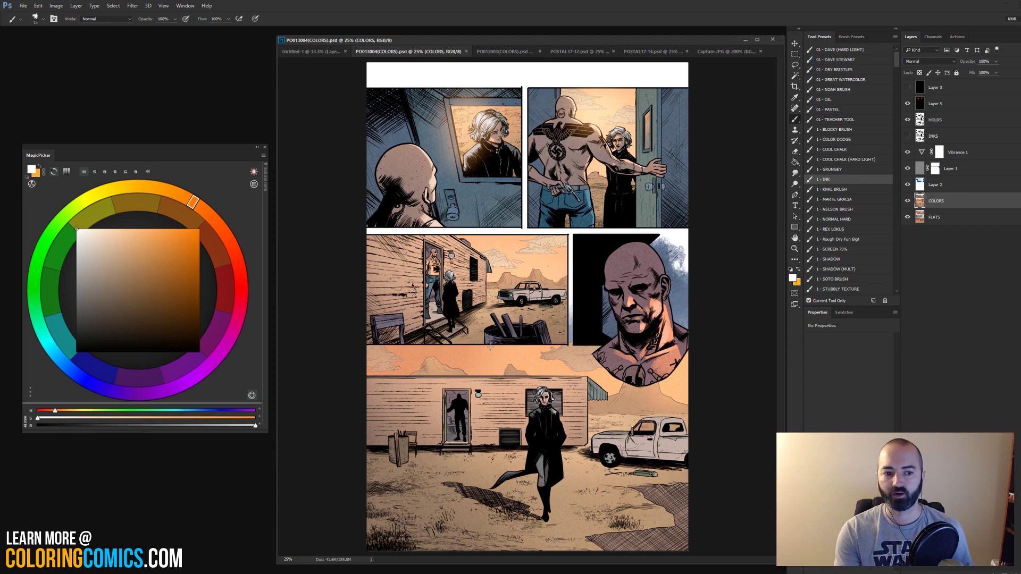
# - Try a blue in MagicPicker, then settle on a warm light orange foreground colour
pyautogui.click(69, 369)
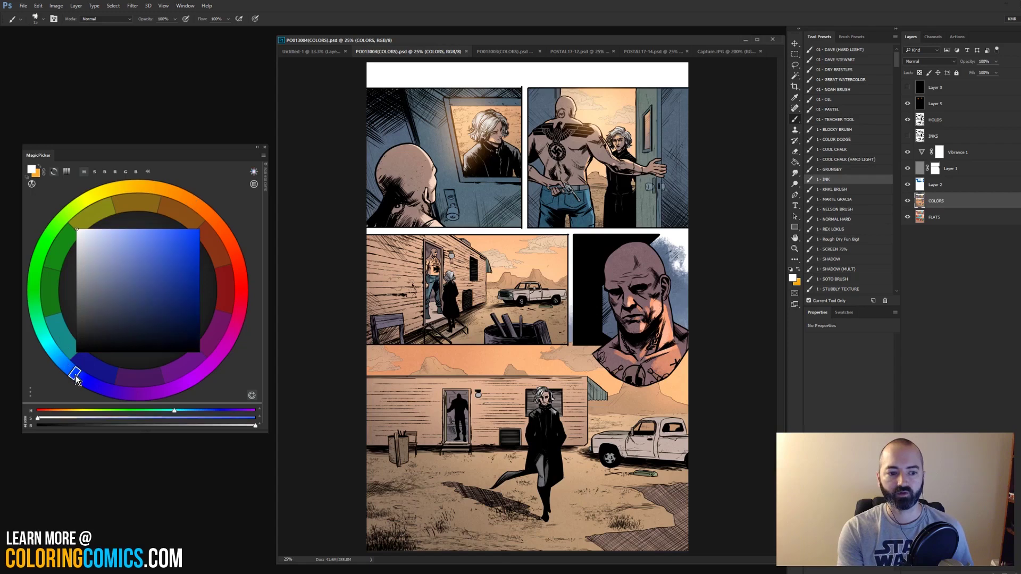
pyautogui.click(145, 259)
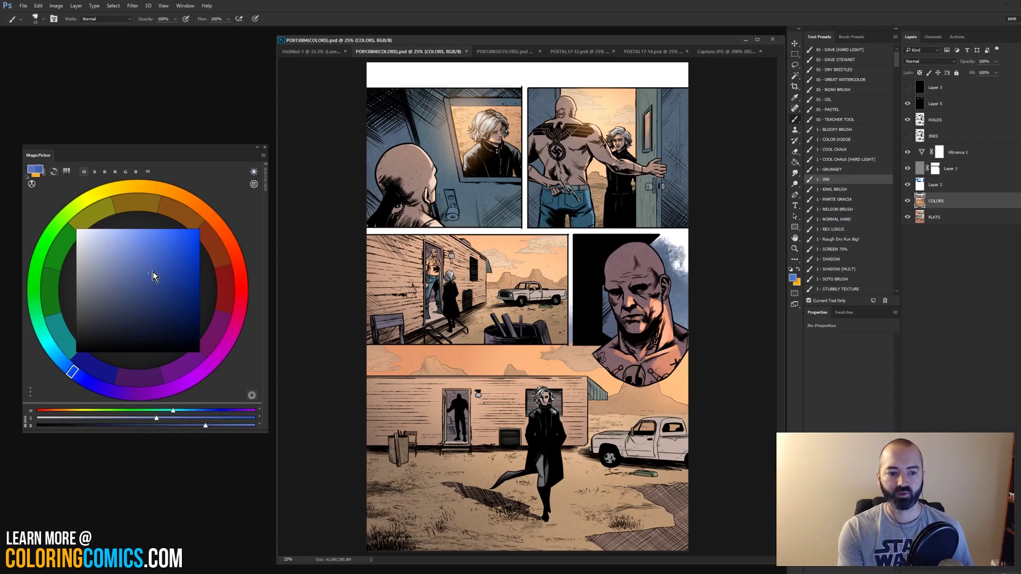
pyautogui.click(153, 267)
pyautogui.click(183, 196)
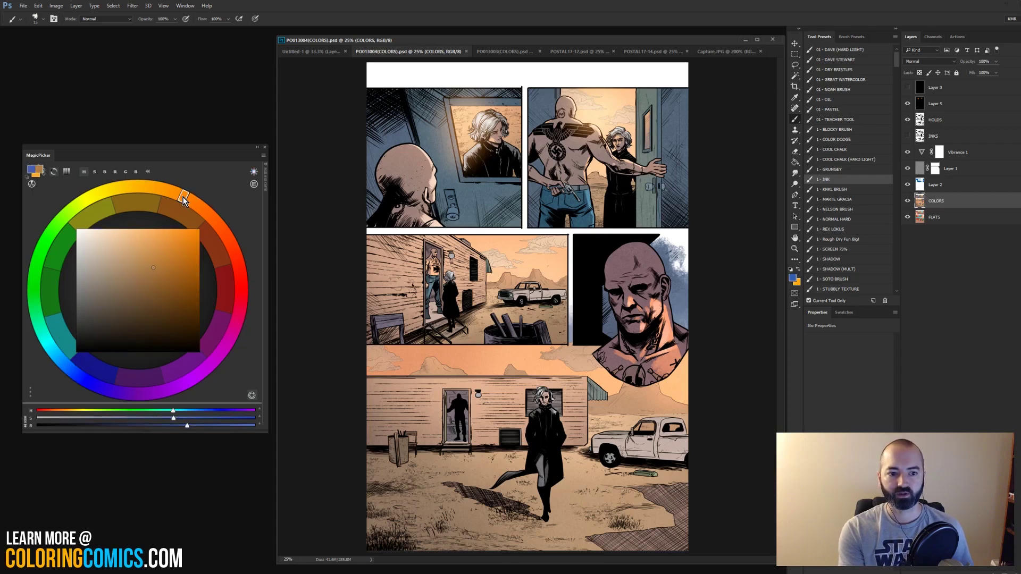
pyautogui.click(162, 238)
pyautogui.click(158, 186)
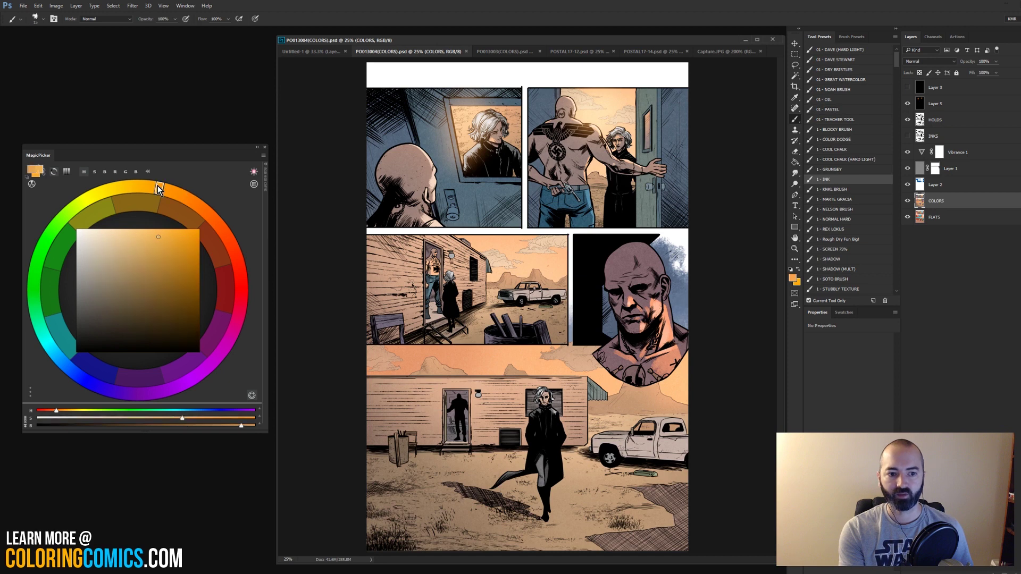
pyautogui.click(175, 186)
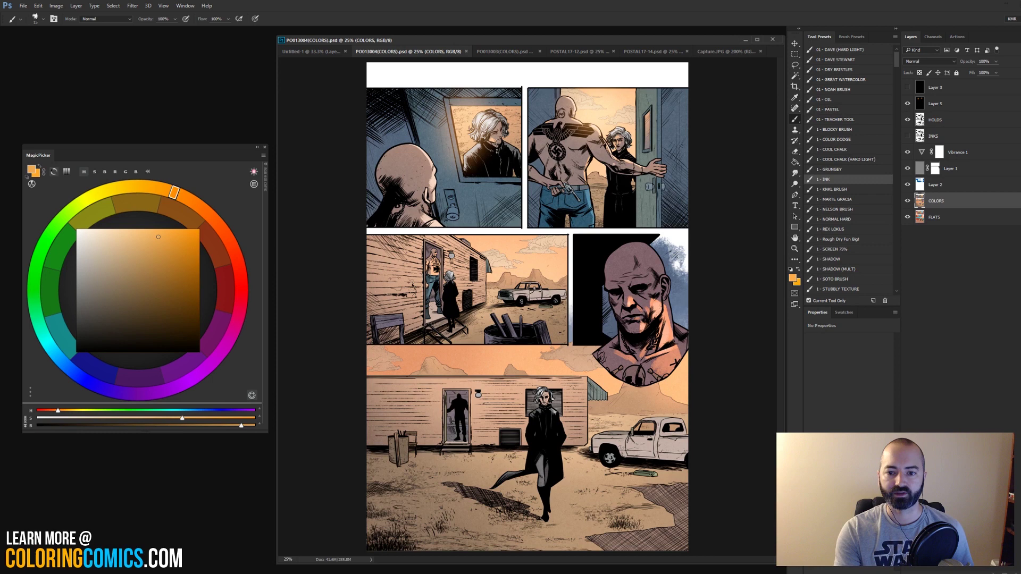
# - Switch to the PO013003(COLORS) page, then to the POSTAL17-12 page
pyautogui.click(503, 52)
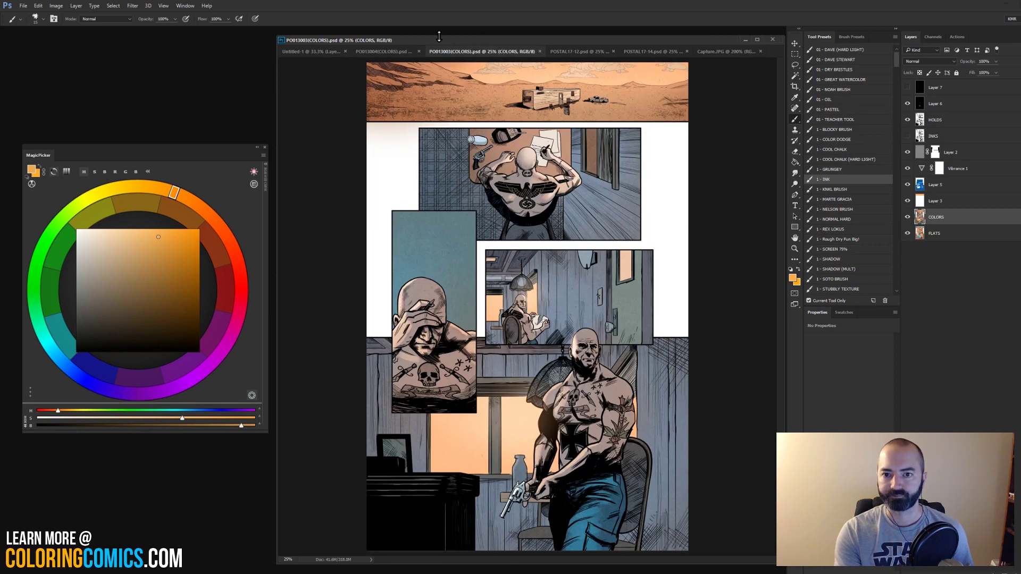
pyautogui.click(575, 51)
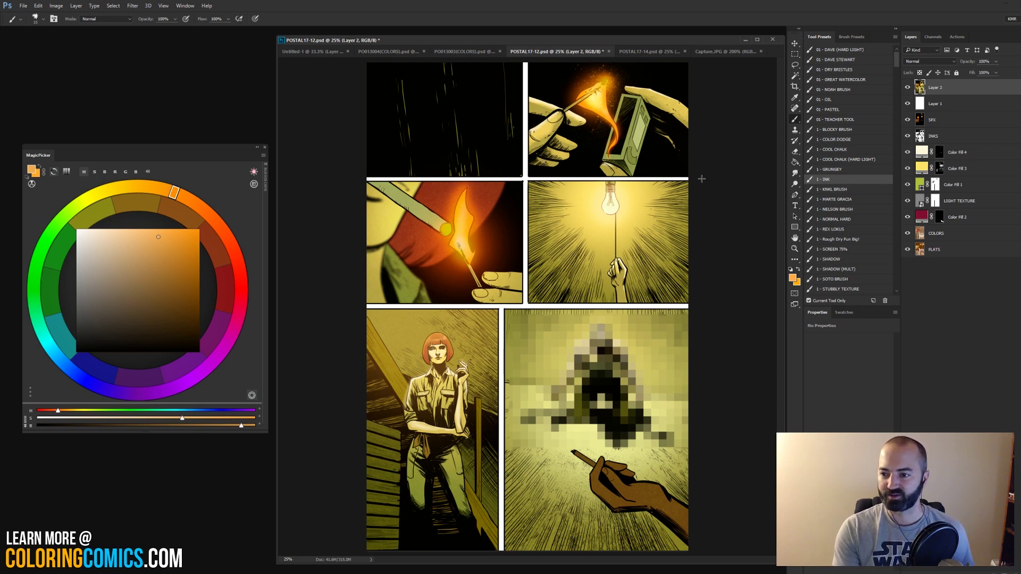
# - Switch to POSTAL17-14 and turn off View > Extras, briefly glancing at Capture.JPG
pyautogui.click(650, 51)
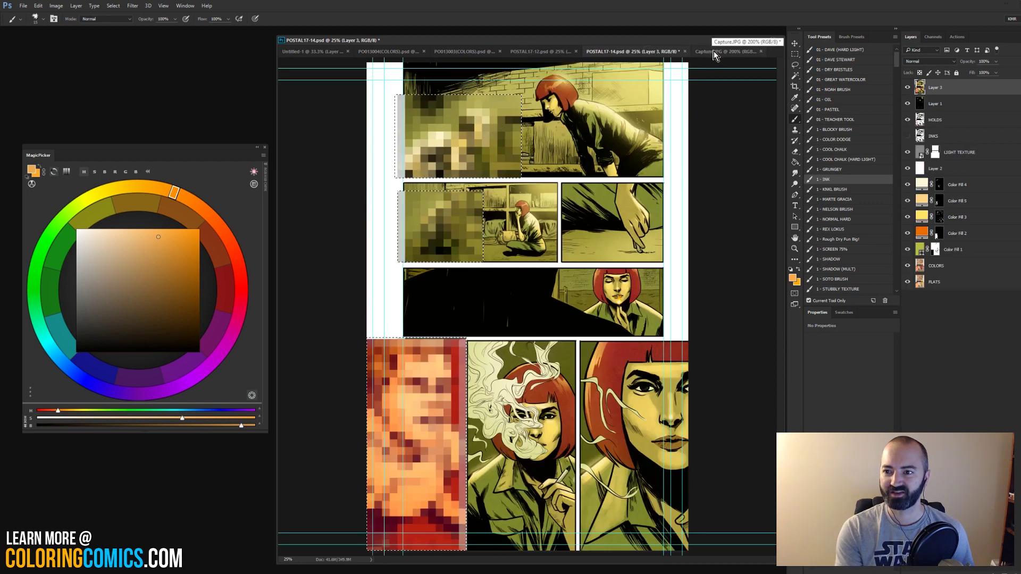
pyautogui.click(163, 5)
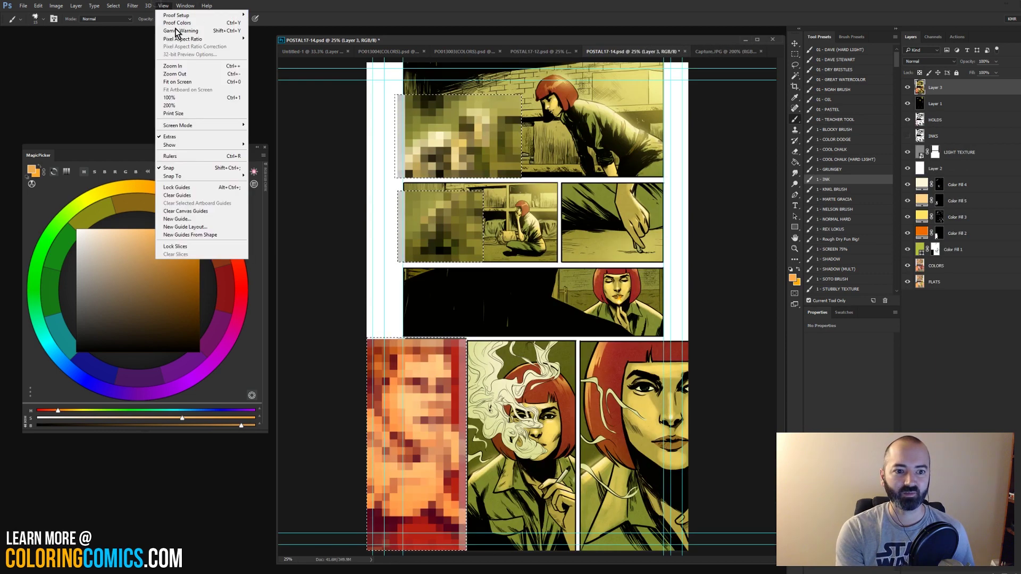
pyautogui.click(187, 138)
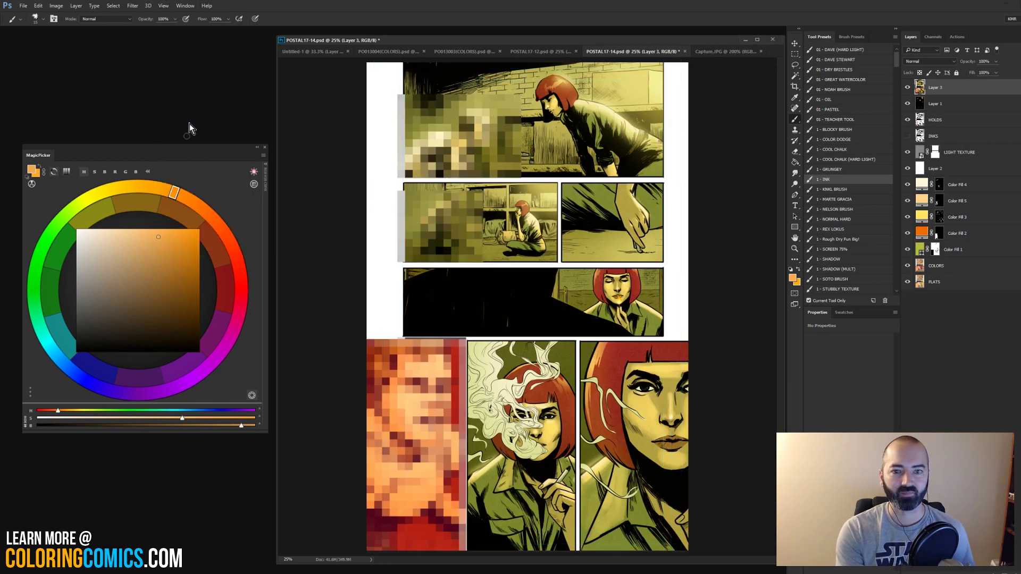
pyautogui.click(724, 51)
pyautogui.click(667, 51)
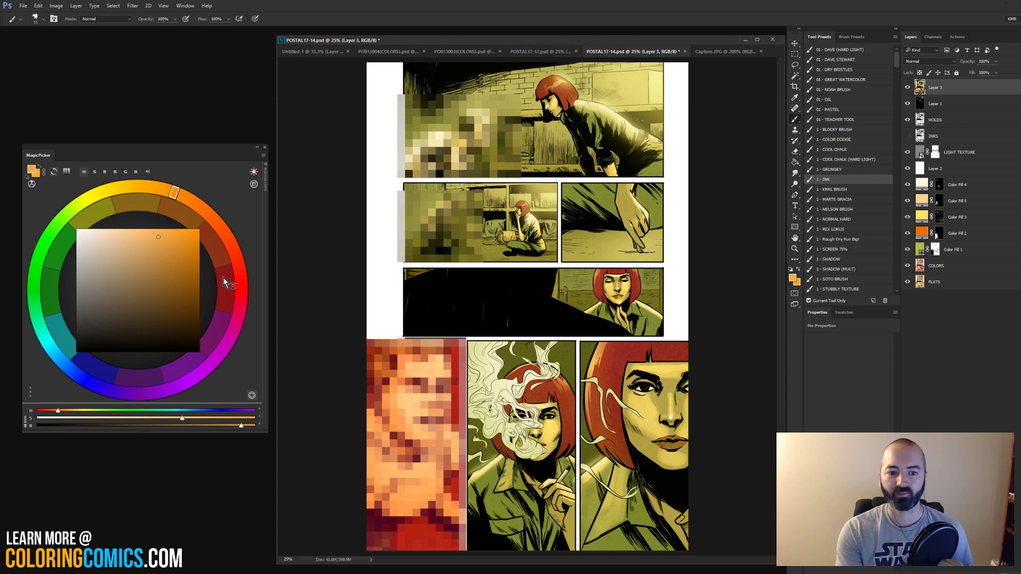
# - Move the foreground from red through green to a muted yellow-green, then revisit POSTAL17-12 and 17-14
pyautogui.click(241, 282)
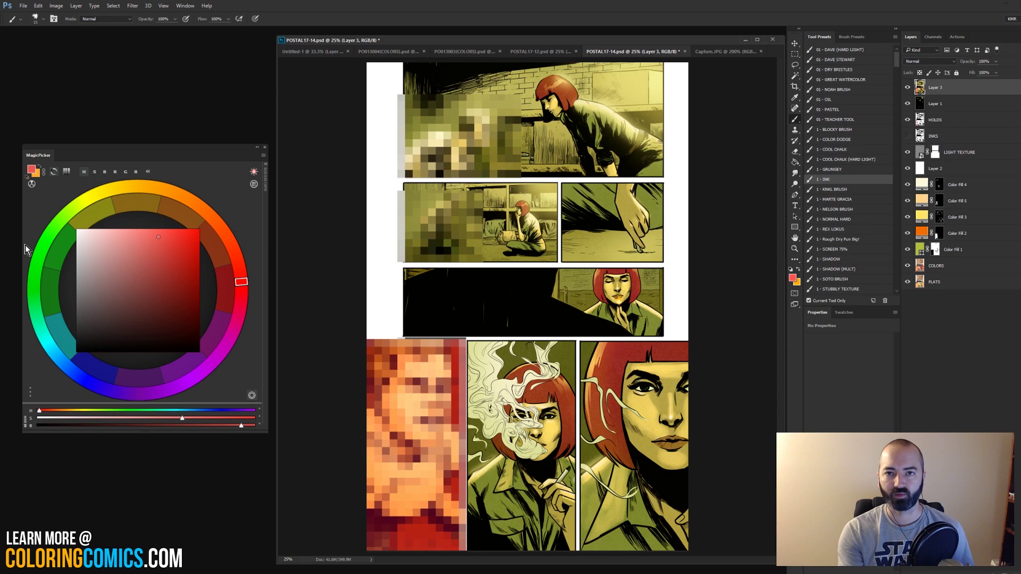
pyautogui.click(34, 289)
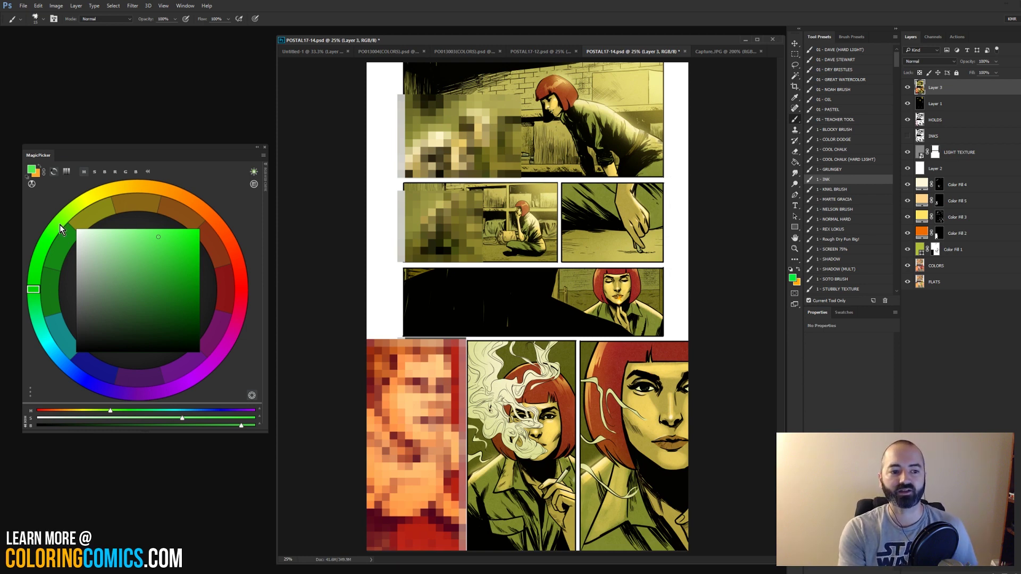
pyautogui.moveTo(60, 224)
pyautogui.mouseDown()
pyautogui.moveTo(74, 202)
pyautogui.moveTo(80, 274)
pyautogui.moveTo(73, 203)
pyautogui.mouseUp()
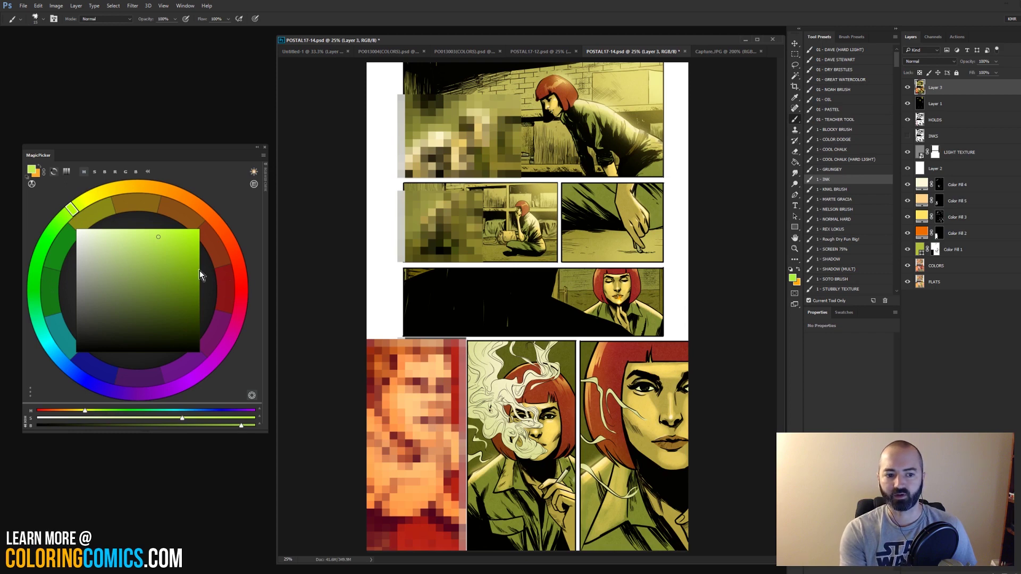
pyautogui.click(541, 48)
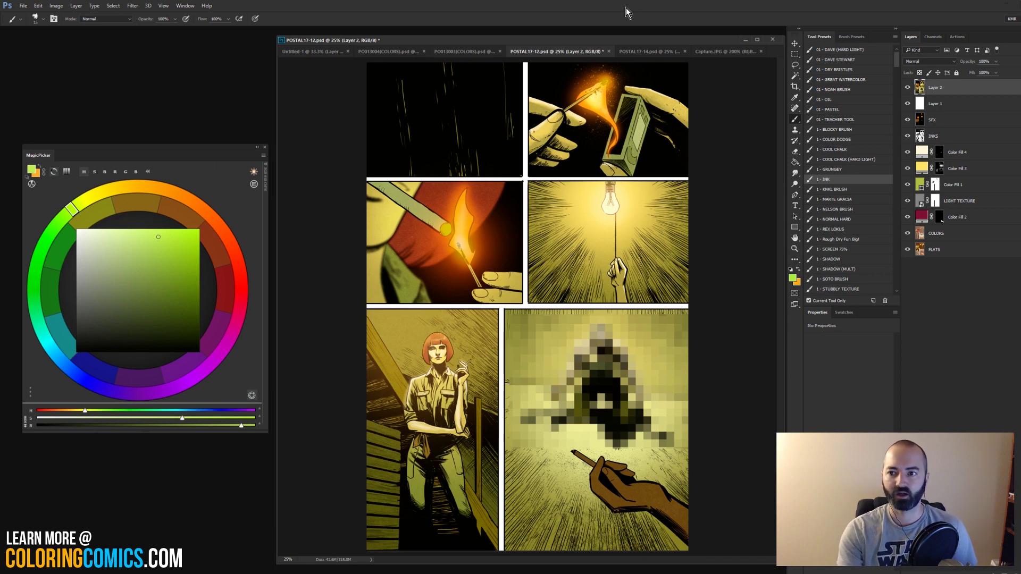
pyautogui.click(665, 51)
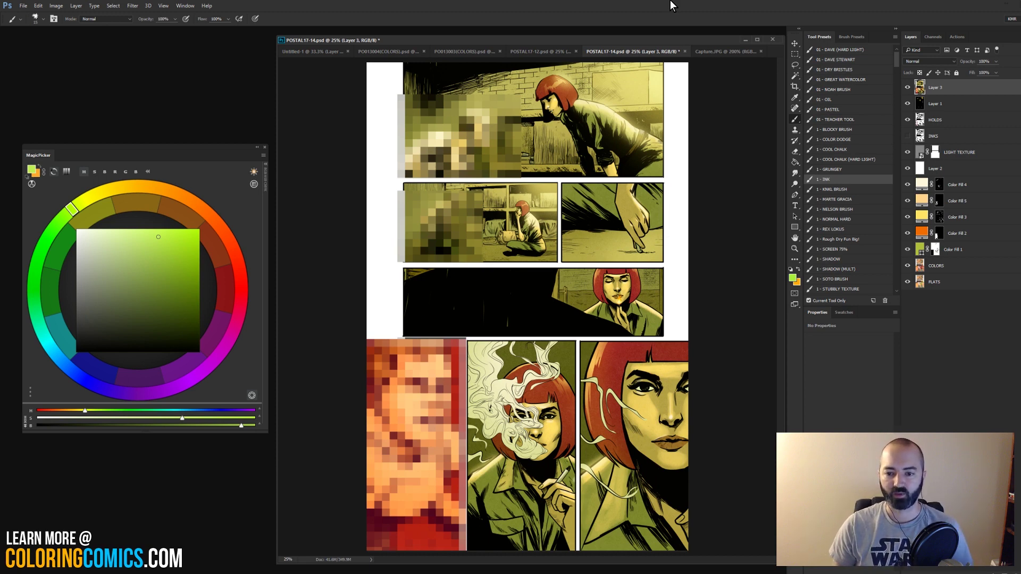
# - Bring up the Untitled-1 seesaw sketch, zoom in on it, and select the '1 - INK' brush preset
pyautogui.click(330, 52)
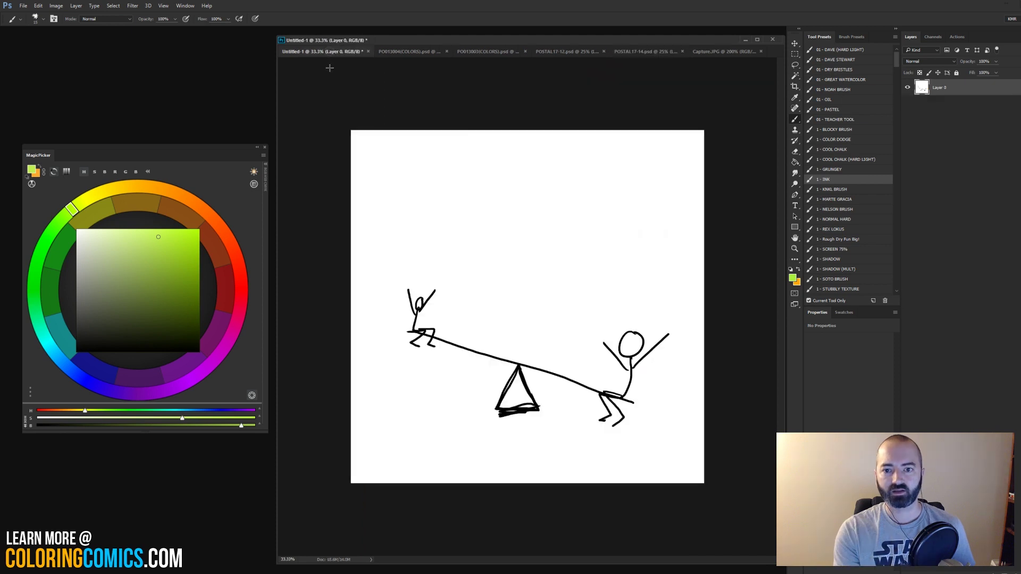
pyautogui.hotkey('ctrl', 'space')
pyautogui.click(553, 321)
pyautogui.moveTo(581, 276)
pyautogui.mouseDown()
pyautogui.moveTo(605, 267)
pyautogui.moveTo(583, 292)
pyautogui.mouseUp()
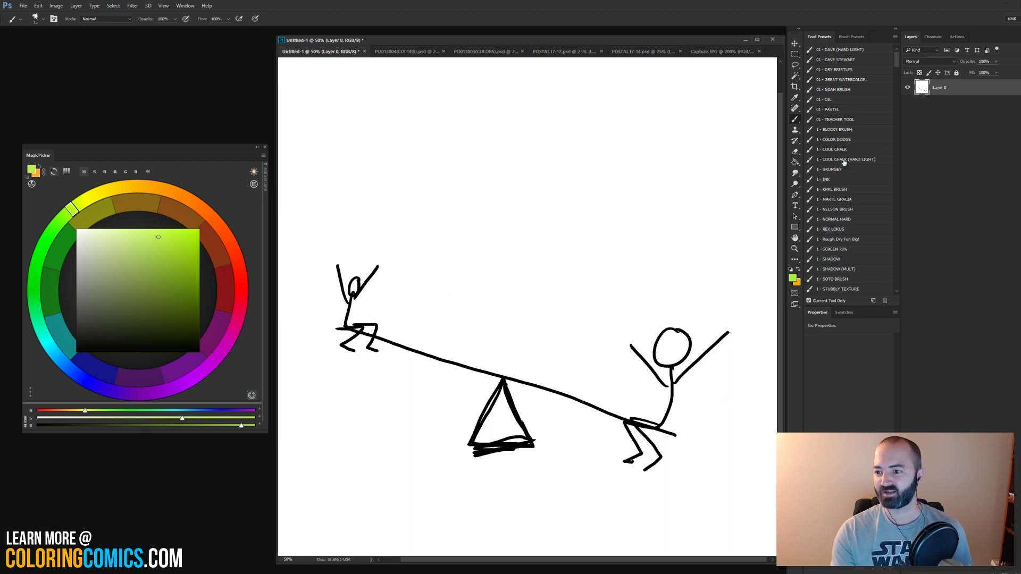
pyautogui.click(833, 181)
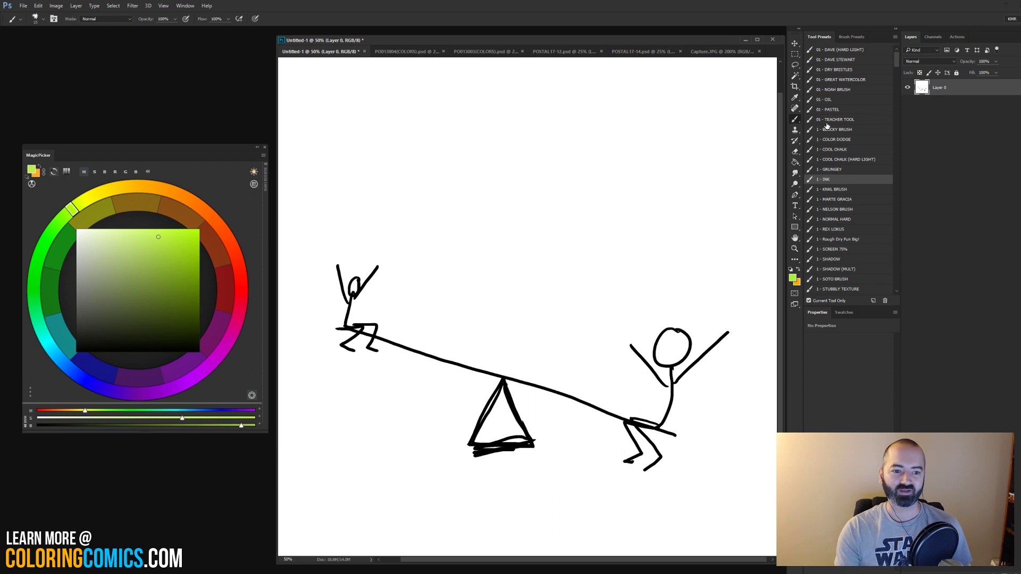
# - Choose a deep, saturated red as the foreground colour in the MagicPicker wheel and square
pyautogui.click(235, 287)
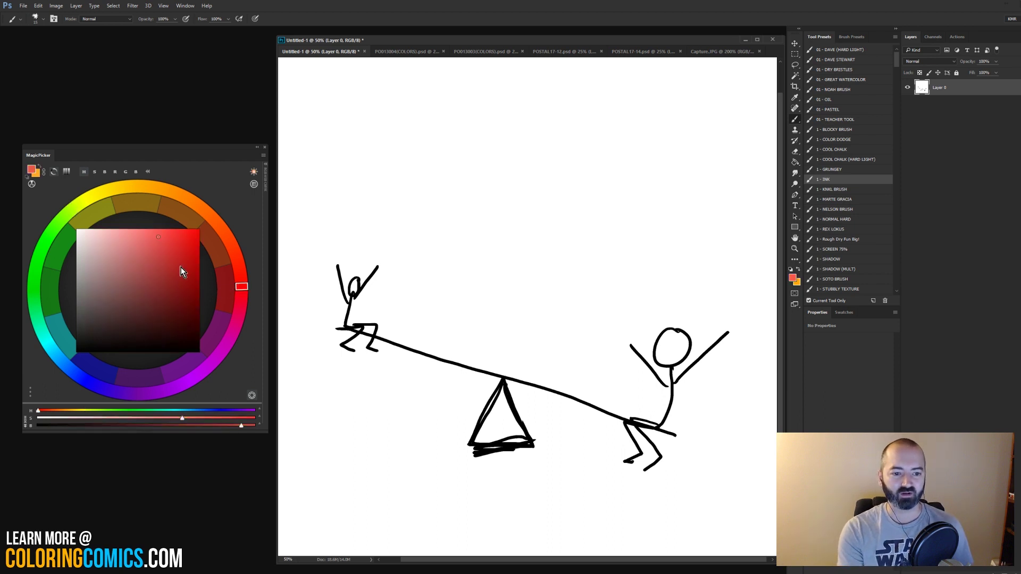
pyautogui.click(195, 254)
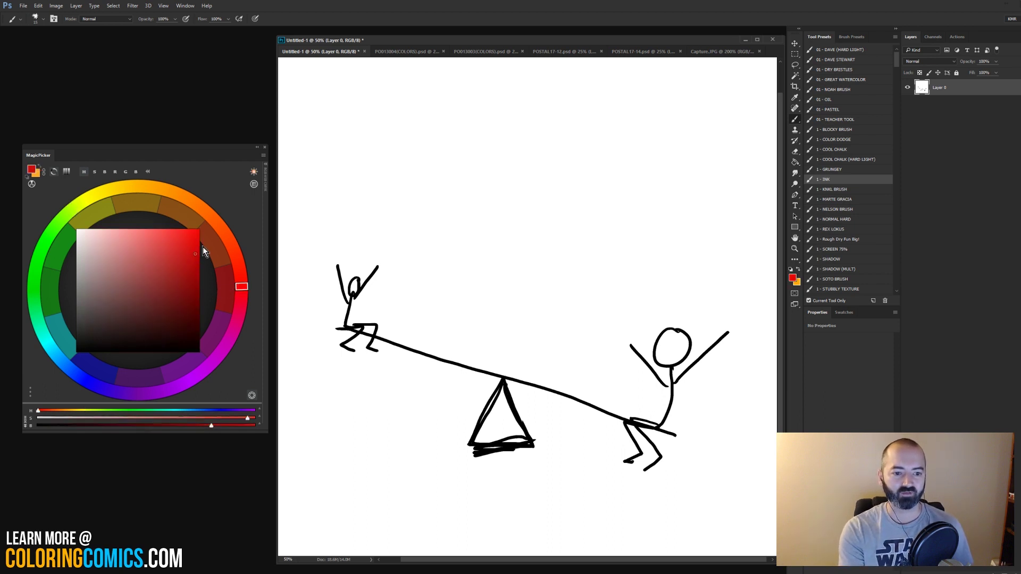
pyautogui.click(198, 282)
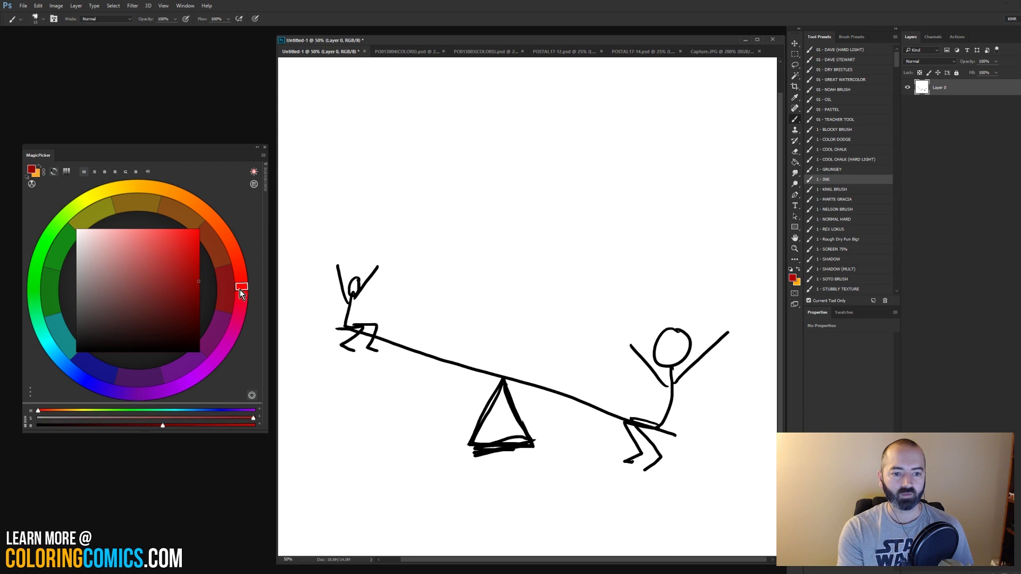
pyautogui.click(200, 286)
pyautogui.moveTo(244, 286); pyautogui.dragTo(242, 283)
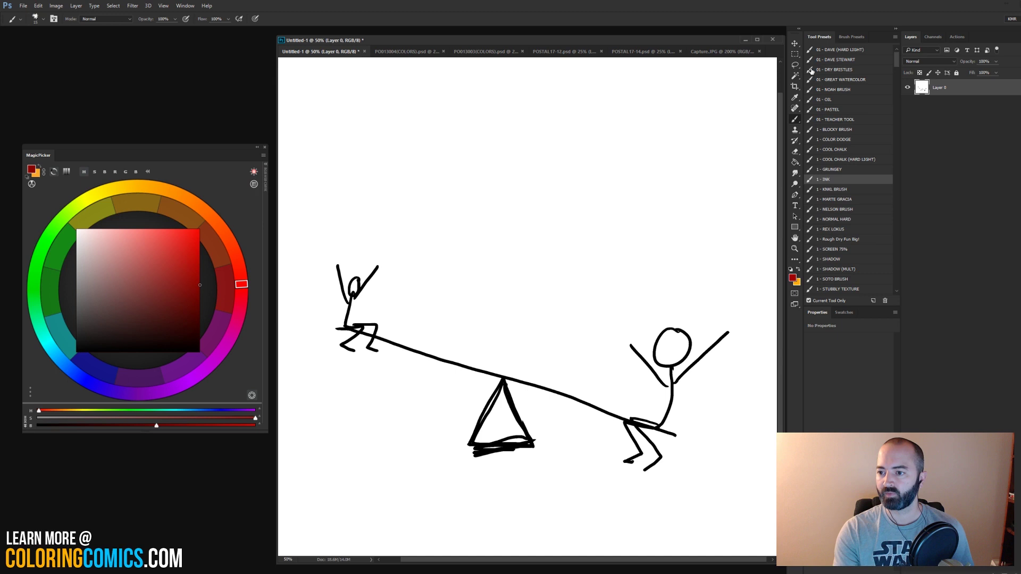
# - Enlarge the brush to 165, test red and green blobs, then undo those strokes
pyautogui.click(385, 196)
pyautogui.keyDown('alt'); pyautogui.rightClick(379, 218); pyautogui.keyUp('alt')
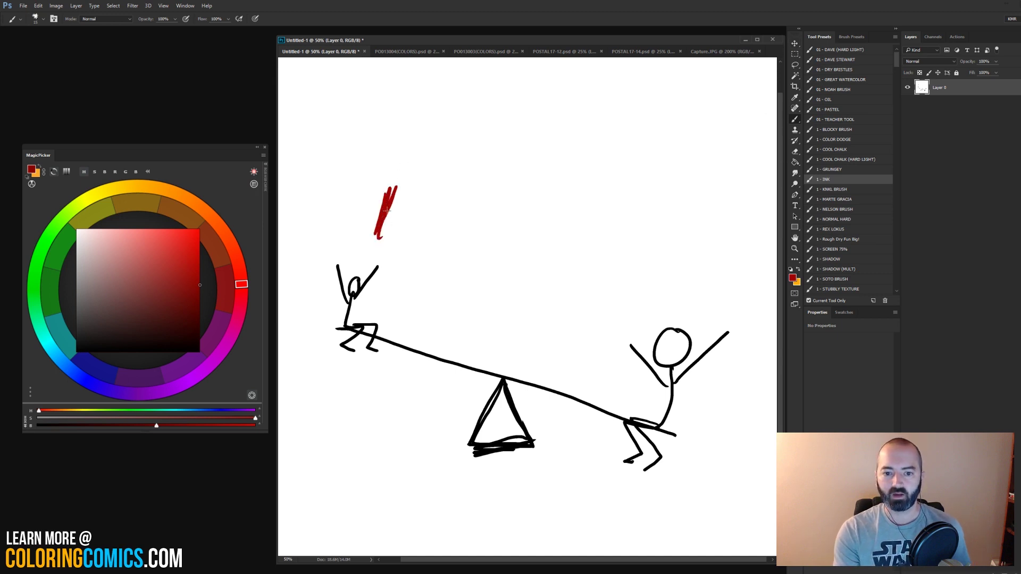
pyautogui.moveTo(379, 218)
pyautogui.mouseDown()
pyautogui.moveTo(389, 203)
pyautogui.moveTo(396, 224)
pyautogui.mouseUp()
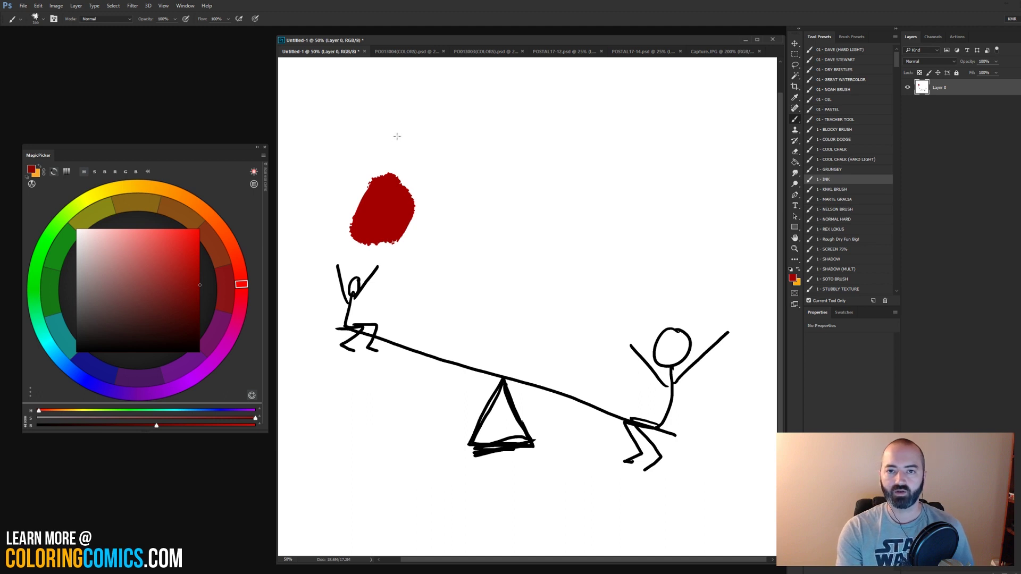
pyautogui.click(35, 282)
pyautogui.moveTo(657, 251)
pyautogui.mouseDown()
pyautogui.moveTo(686, 266)
pyautogui.moveTo(683, 303)
pyautogui.mouseUp()
pyautogui.hotkey('ctrl', 'alt', 'z')
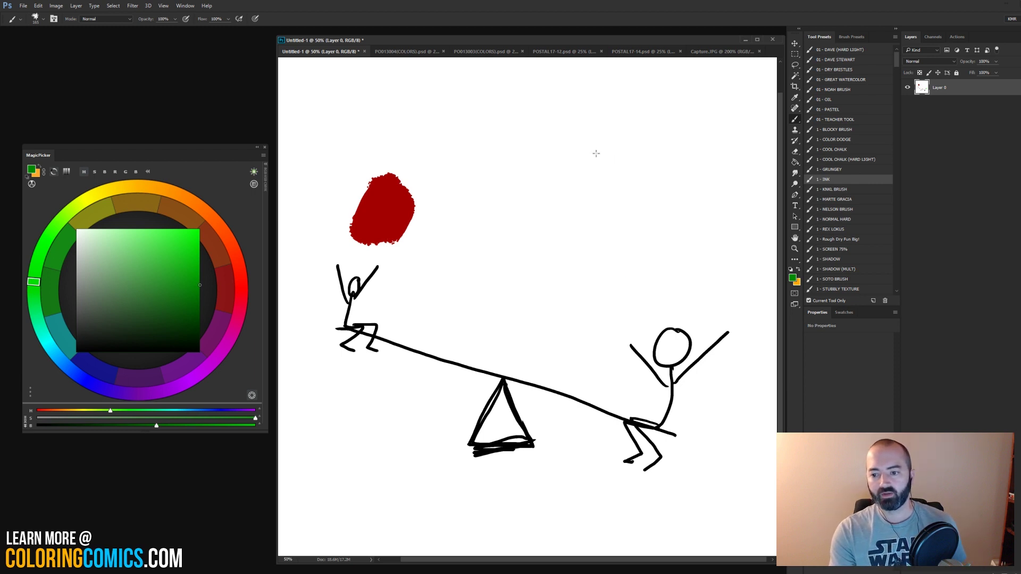
pyautogui.hotkey('ctrl', 'alt', 'z')
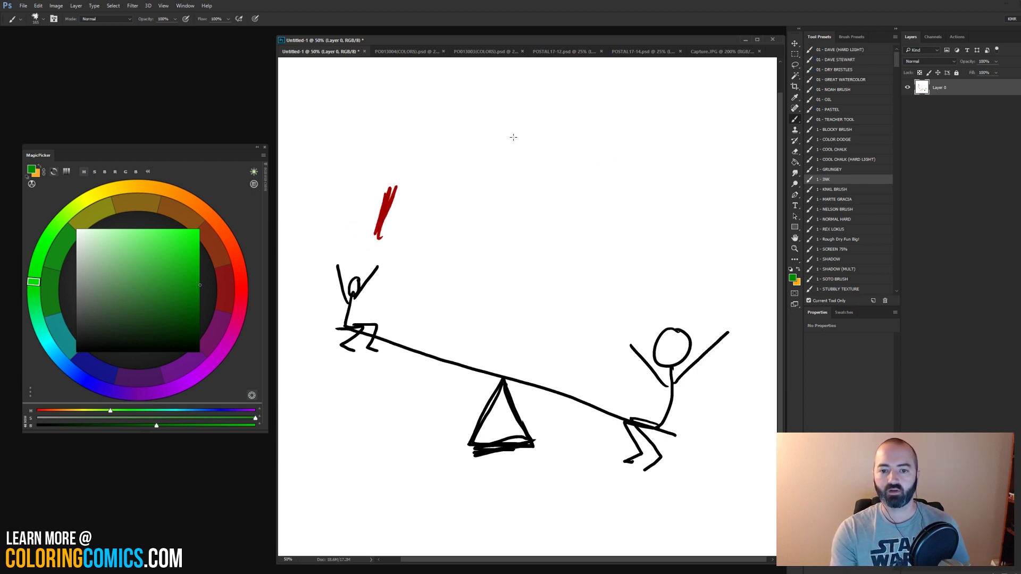
pyautogui.hotkey('ctrl', 'alt', 'z')
# - Paint a green swatch and a red swatch side by side above the seesaw, then undo them
pyautogui.moveTo(468, 153)
pyautogui.mouseDown()
pyautogui.moveTo(434, 197)
pyautogui.moveTo(473, 152)
pyautogui.moveTo(503, 140)
pyautogui.moveTo(489, 192)
pyautogui.mouseUp()
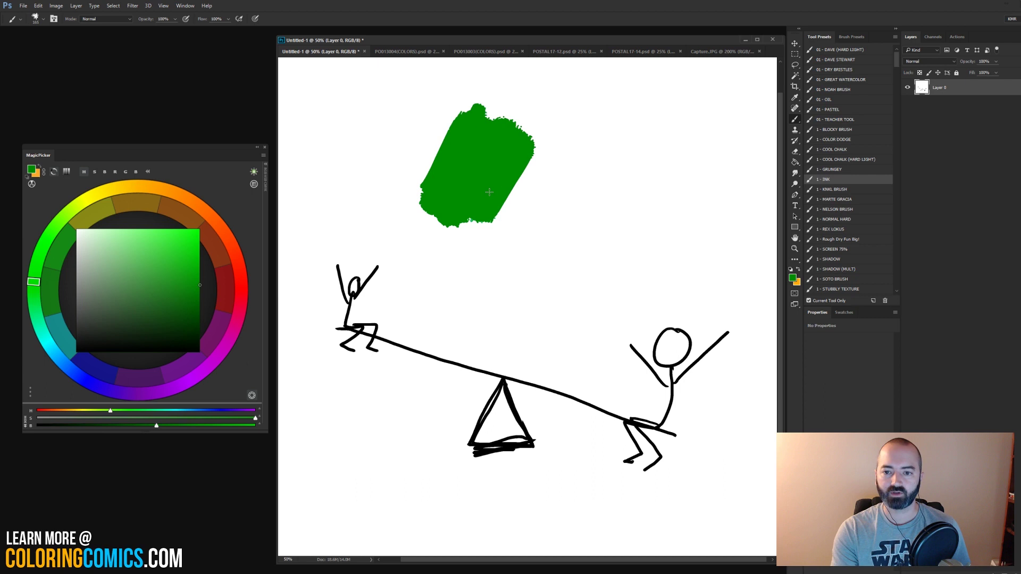
pyautogui.click(242, 285)
pyautogui.moveTo(546, 140)
pyautogui.mouseDown()
pyautogui.moveTo(565, 166)
pyautogui.moveTo(579, 159)
pyautogui.mouseUp()
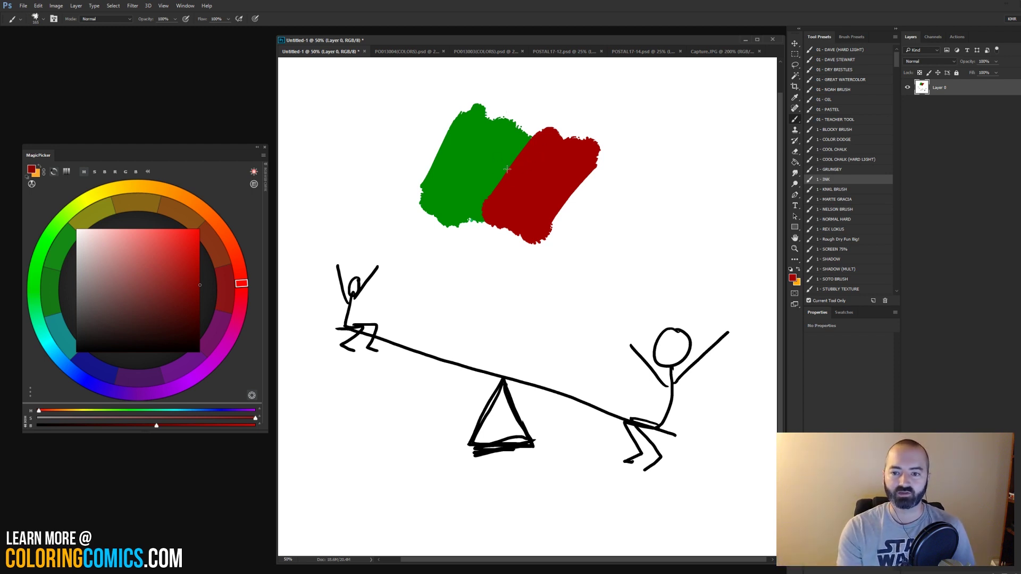
pyautogui.hotkey('ctrl', 'alt', 'z')
pyautogui.hotkey('ctrl', 'alt', 'z')
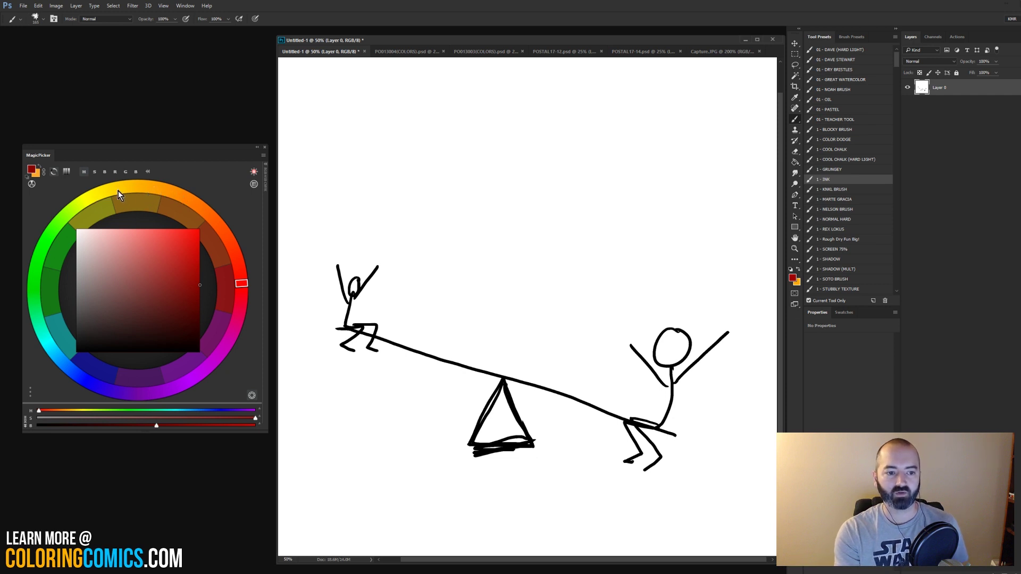
# - Paint a full-brightness orange swatch above the seesaw and a blue swatch beside it
pyautogui.click(176, 194)
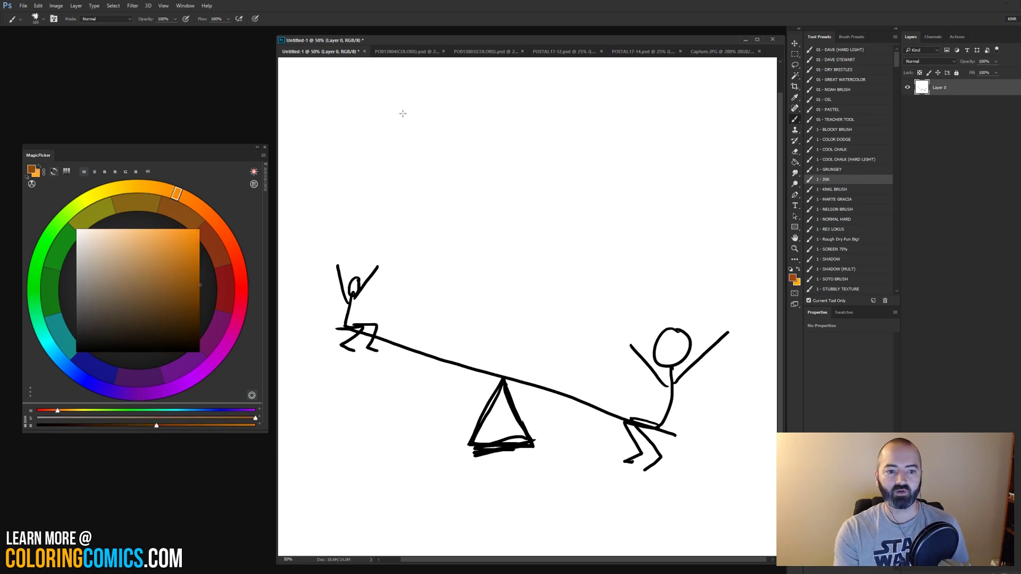
pyautogui.moveTo(451, 122)
pyautogui.mouseDown()
pyautogui.moveTo(439, 104)
pyautogui.moveTo(404, 210)
pyautogui.moveTo(471, 167)
pyautogui.mouseUp()
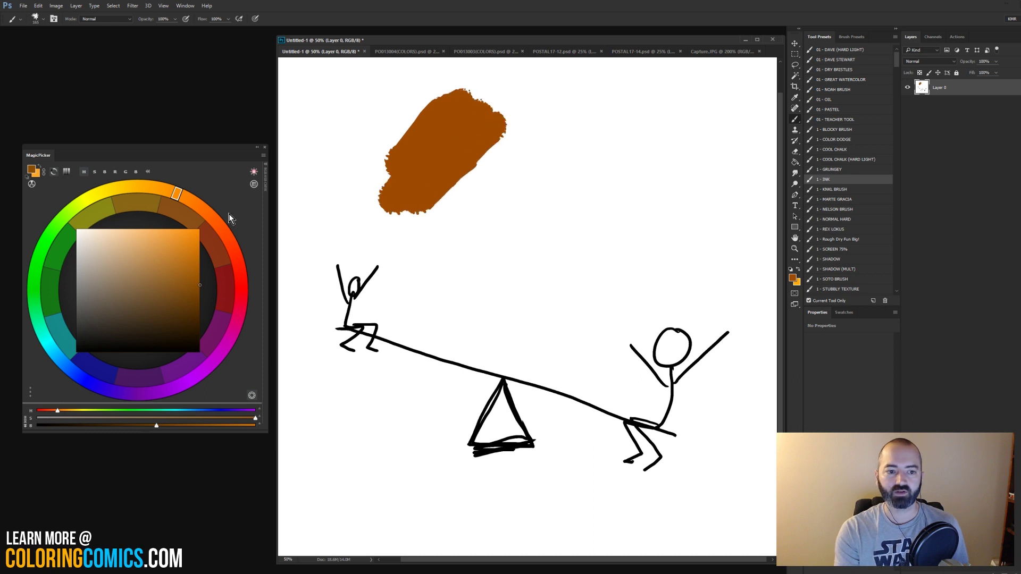
pyautogui.click(200, 229)
pyautogui.moveTo(469, 113)
pyautogui.mouseDown()
pyautogui.moveTo(422, 133)
pyautogui.moveTo(422, 163)
pyautogui.moveTo(492, 124)
pyautogui.moveTo(442, 194)
pyautogui.mouseUp()
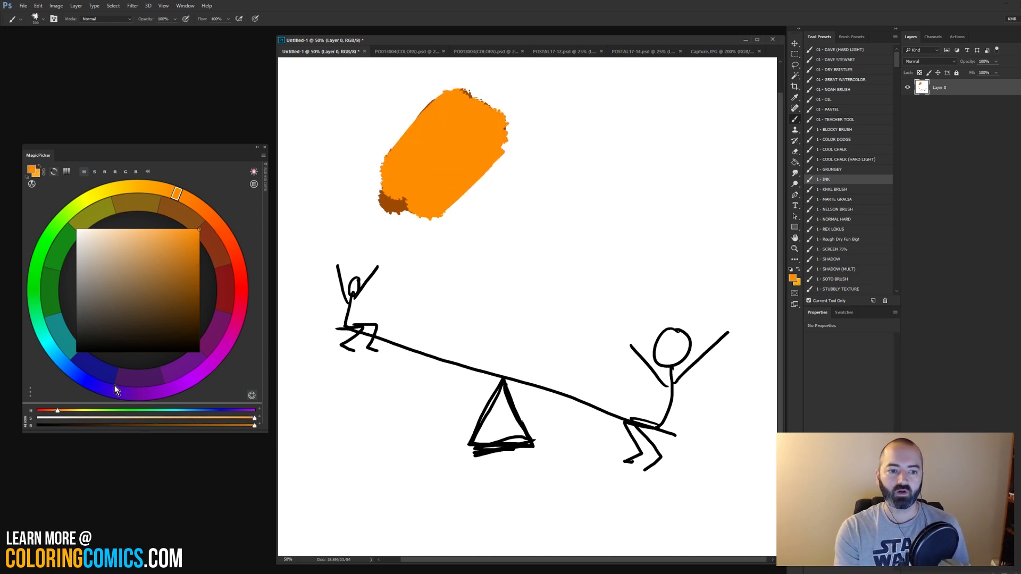
pyautogui.click(99, 387)
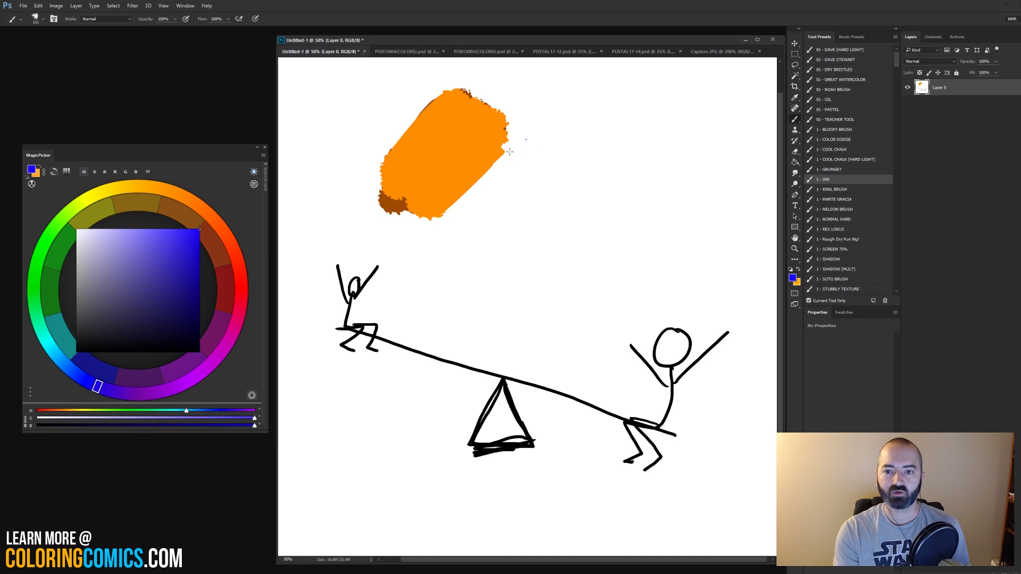
pyautogui.moveTo(510, 152)
pyautogui.mouseDown()
pyautogui.moveTo(477, 225)
pyautogui.moveTo(528, 158)
pyautogui.mouseUp()
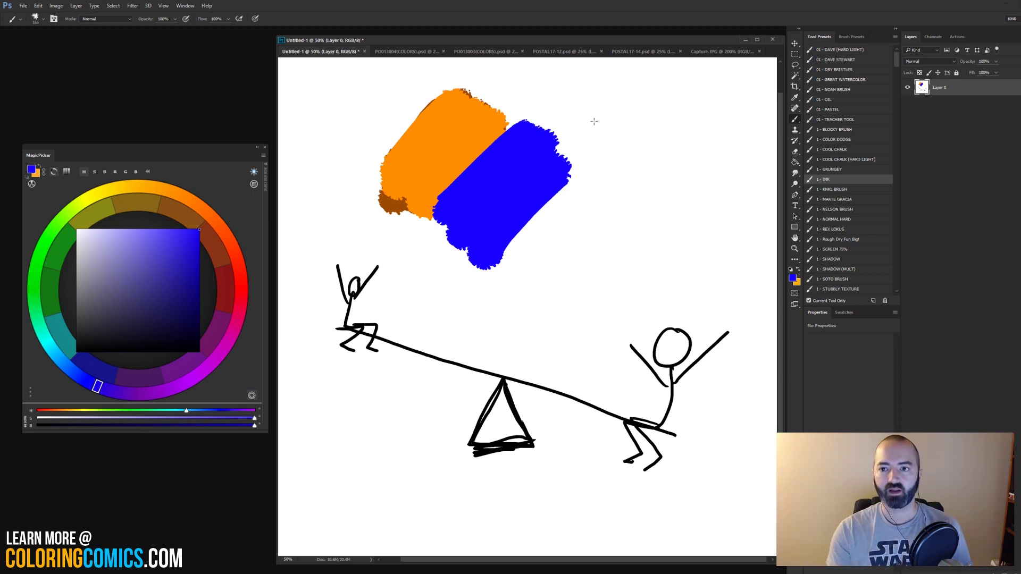
pyautogui.click(559, 51)
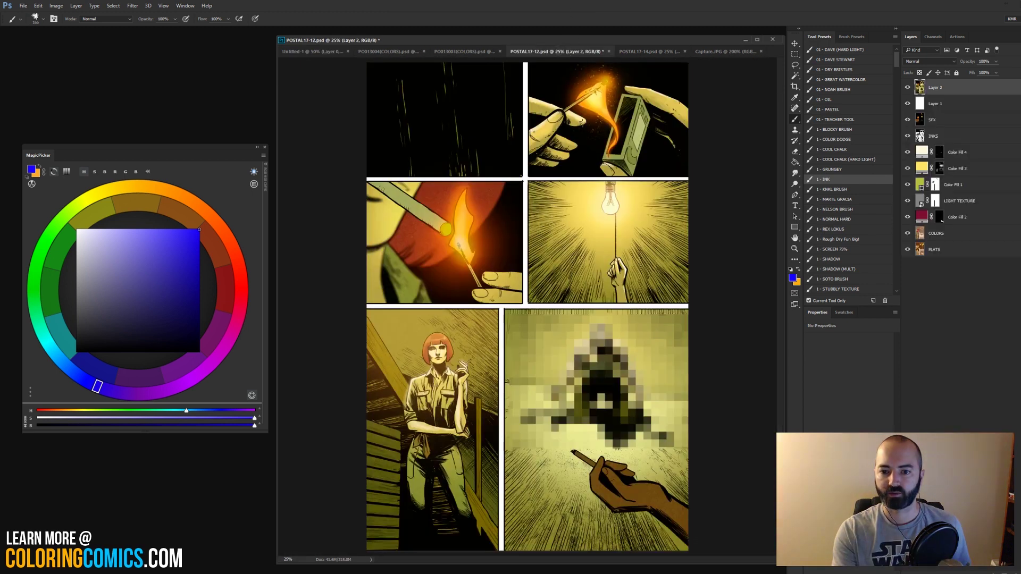
pyautogui.click(231, 292)
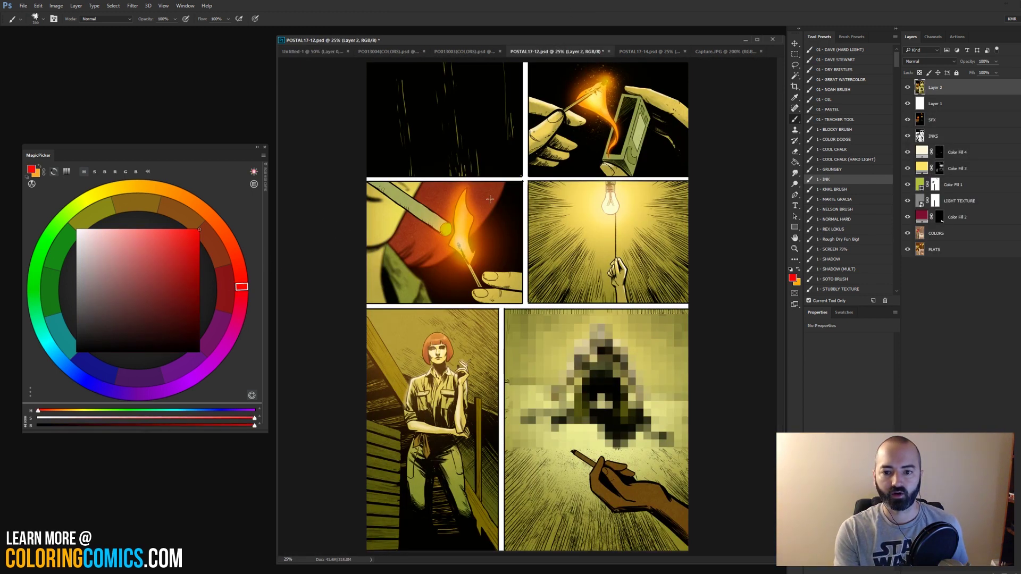
pyautogui.keyDown('alt'); pyautogui.click(490, 194); pyautogui.keyUp('alt')
pyautogui.click(199, 265)
pyautogui.click(238, 261)
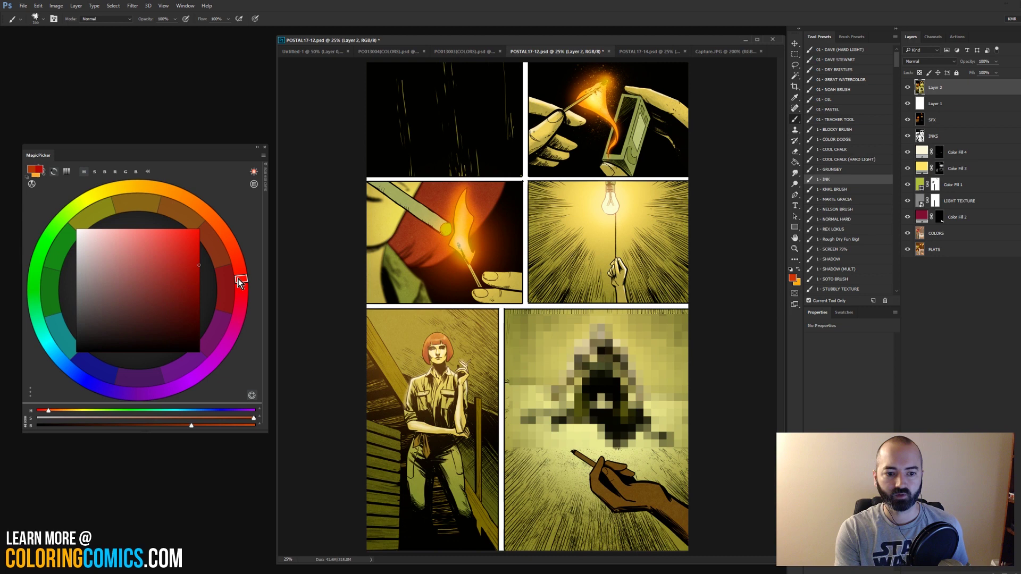
pyautogui.click(199, 270)
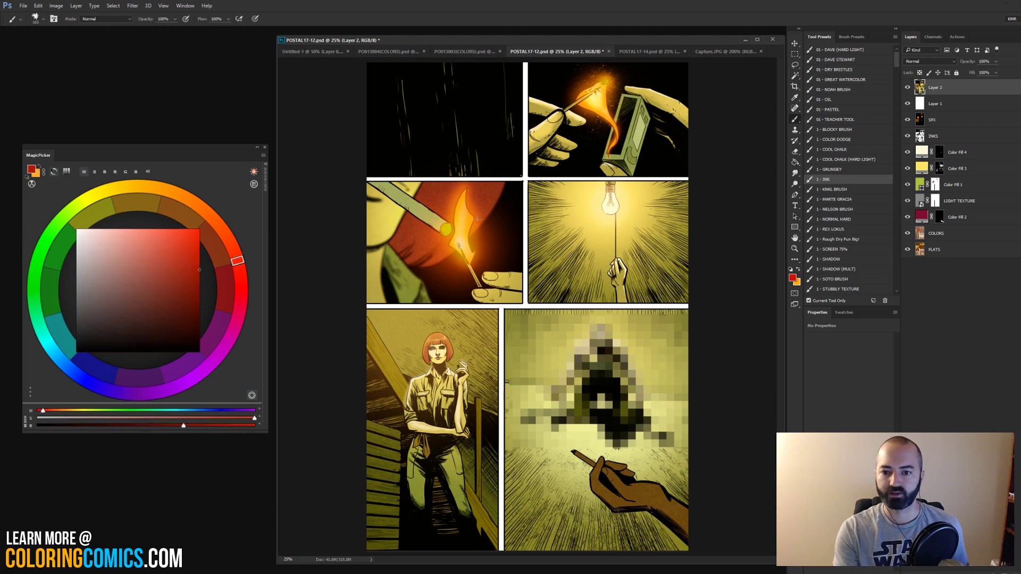
pyautogui.moveTo(488, 200)
pyautogui.mouseDown()
pyautogui.moveTo(481, 220)
pyautogui.moveTo(511, 193)
pyautogui.mouseUp()
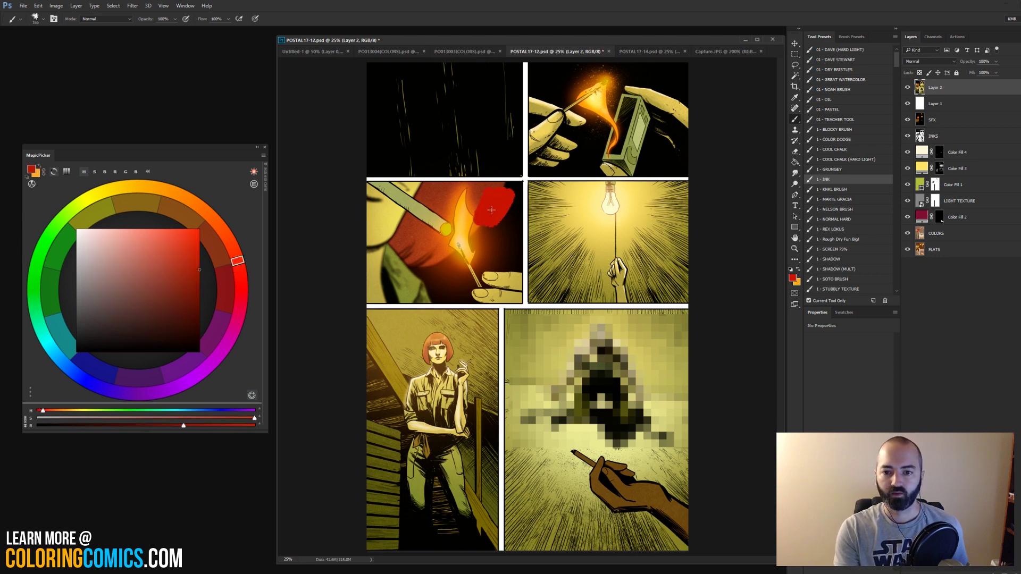
pyautogui.click(38, 285)
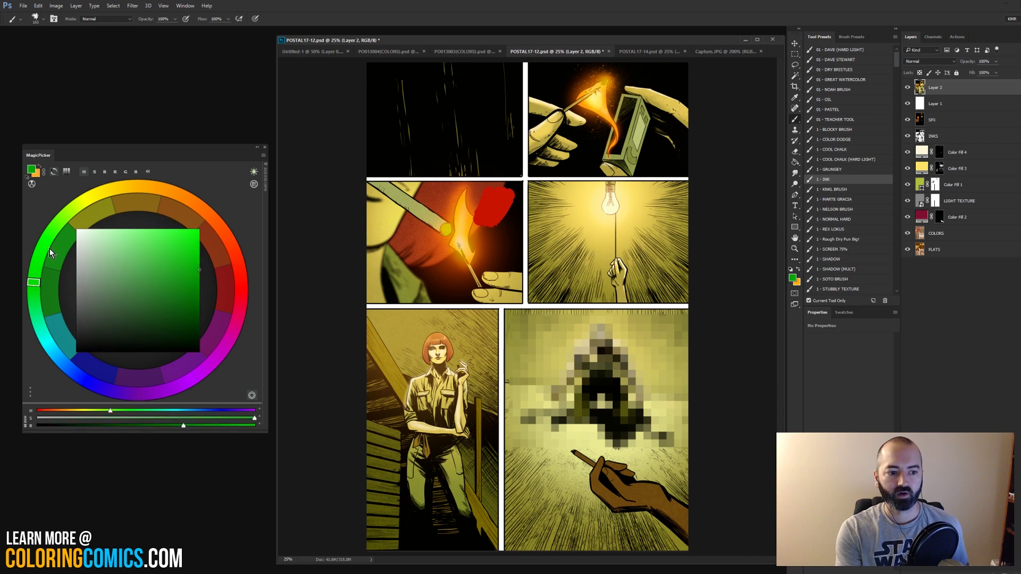
pyautogui.click(58, 223)
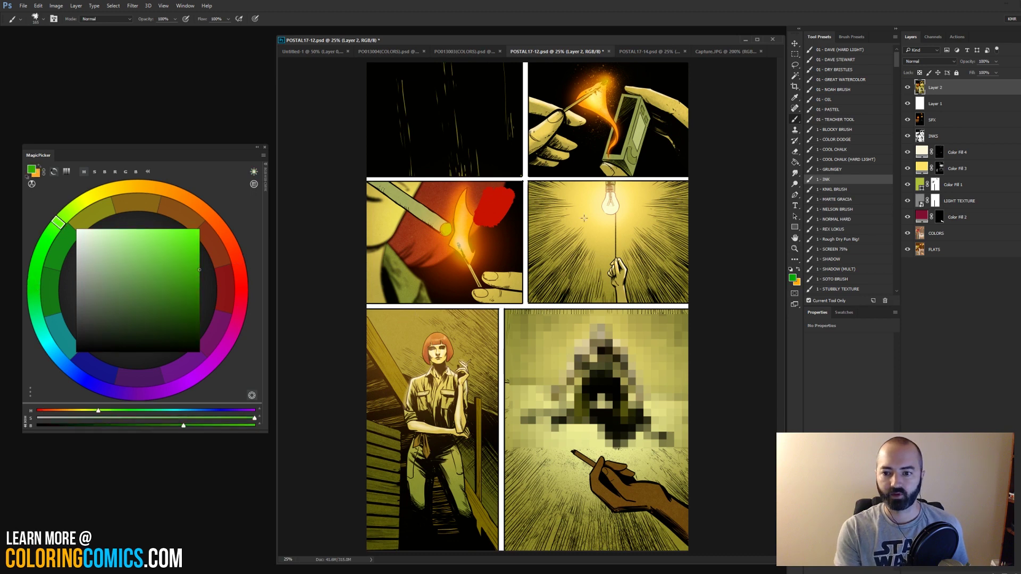
pyautogui.click(99, 224)
pyautogui.click(90, 197)
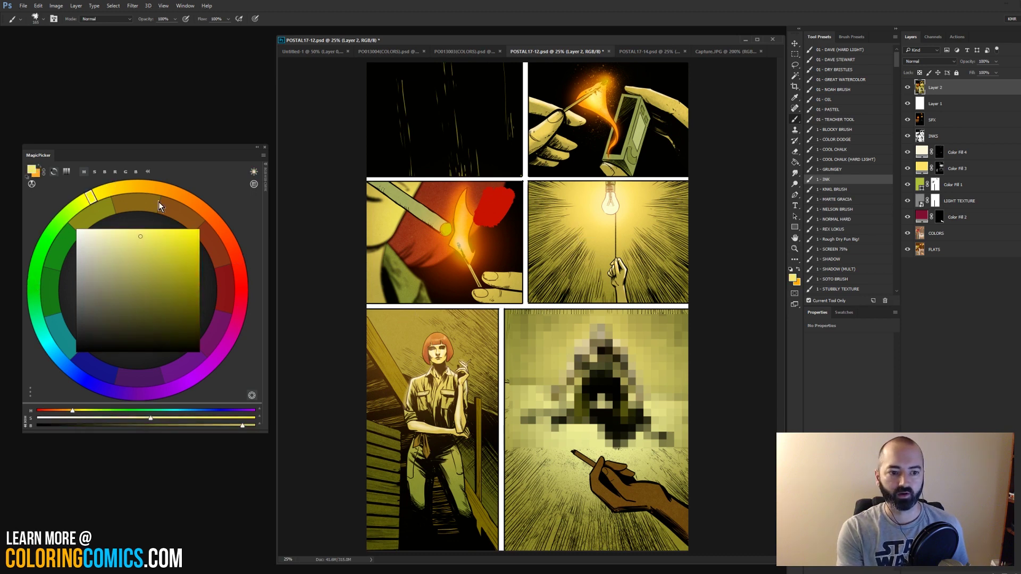
pyautogui.click(196, 228)
pyautogui.moveTo(511, 208)
pyautogui.mouseDown()
pyautogui.moveTo(521, 228)
pyautogui.moveTo(550, 184)
pyautogui.moveTo(532, 201)
pyautogui.moveTo(537, 250)
pyautogui.mouseUp()
pyautogui.keyDown('alt'); pyautogui.click(489, 197); pyautogui.keyUp('alt')
pyautogui.moveTo(489, 197); pyautogui.dragTo(484, 219)
pyautogui.hotkey('ctrl', 'alt', 'z')
pyautogui.hotkey('ctrl', 'alt', 'z')
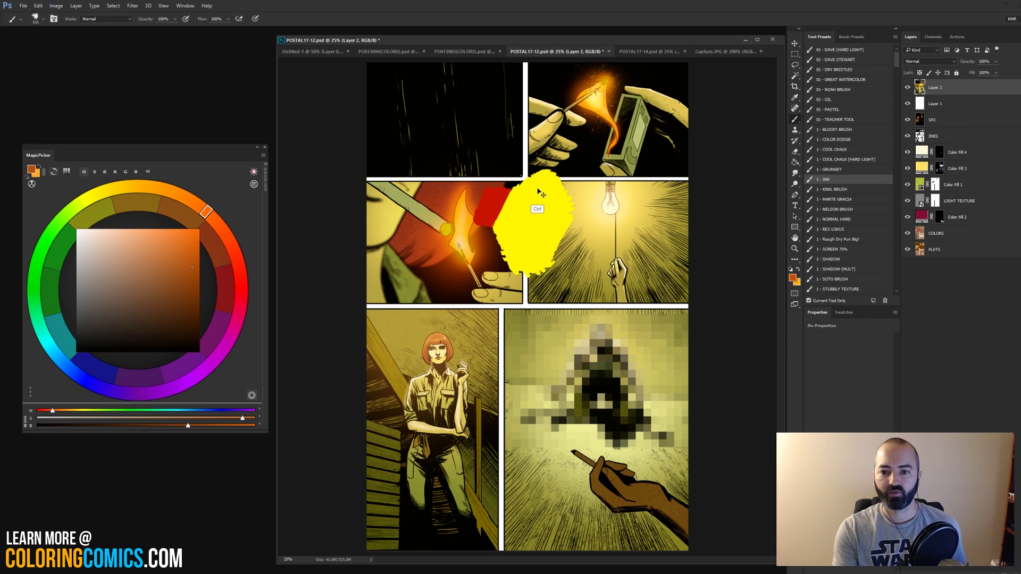
pyautogui.hotkey('ctrl', 'alt', 'z')
pyautogui.hotkey('ctrl', 'alt', 'z')
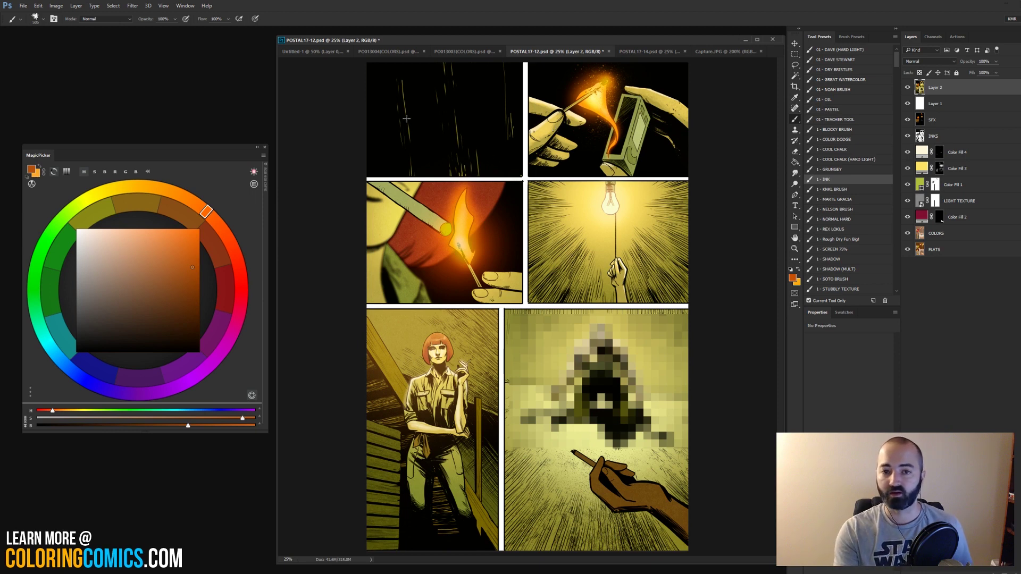
# - Switch to the Untitled-1 sketch and paint a red blob above the right stick figure
pyautogui.click(329, 51)
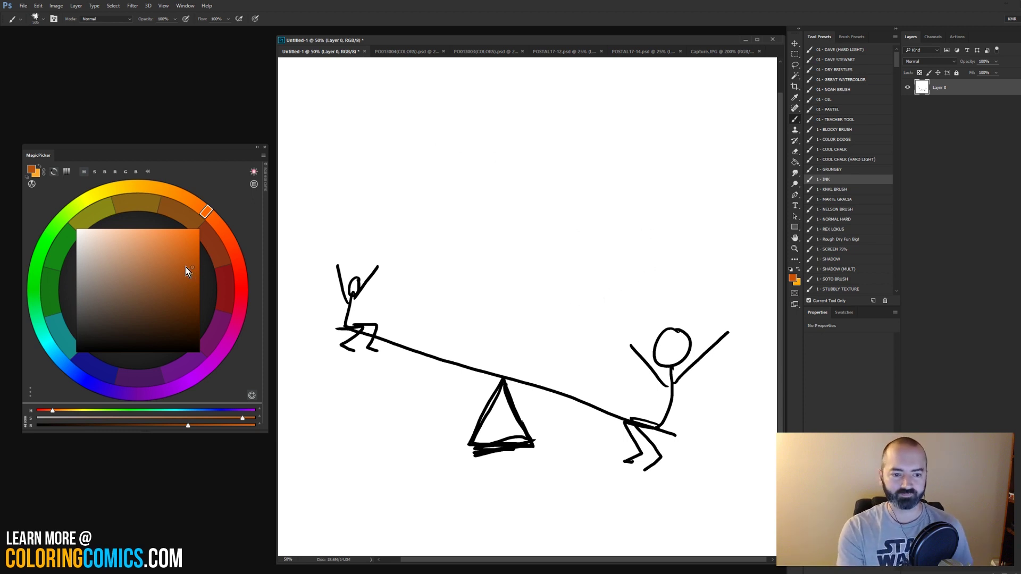
pyautogui.click(237, 283)
pyautogui.click(198, 277)
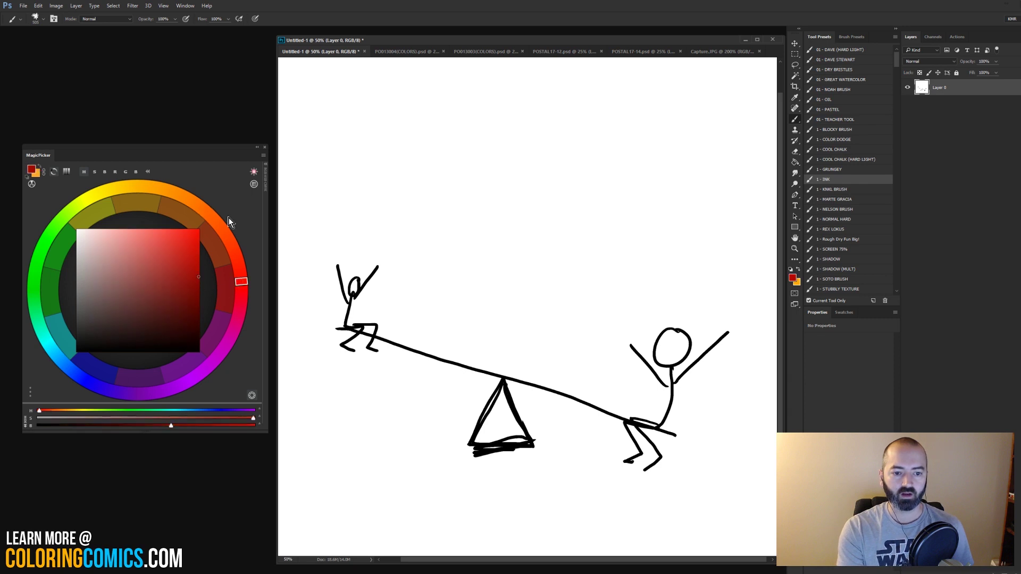
pyautogui.moveTo(647, 187)
pyautogui.mouseDown()
pyautogui.moveTo(662, 214)
pyautogui.moveTo(635, 185)
pyautogui.mouseUp()
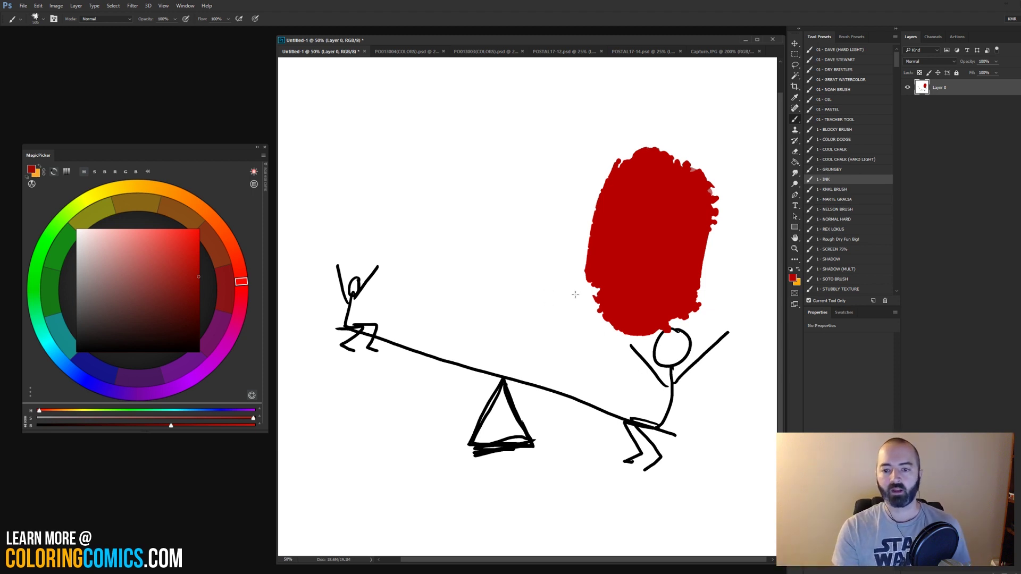
# - Paint a dull green blob above the left stick figure, then undo both blobs
pyautogui.click(55, 225)
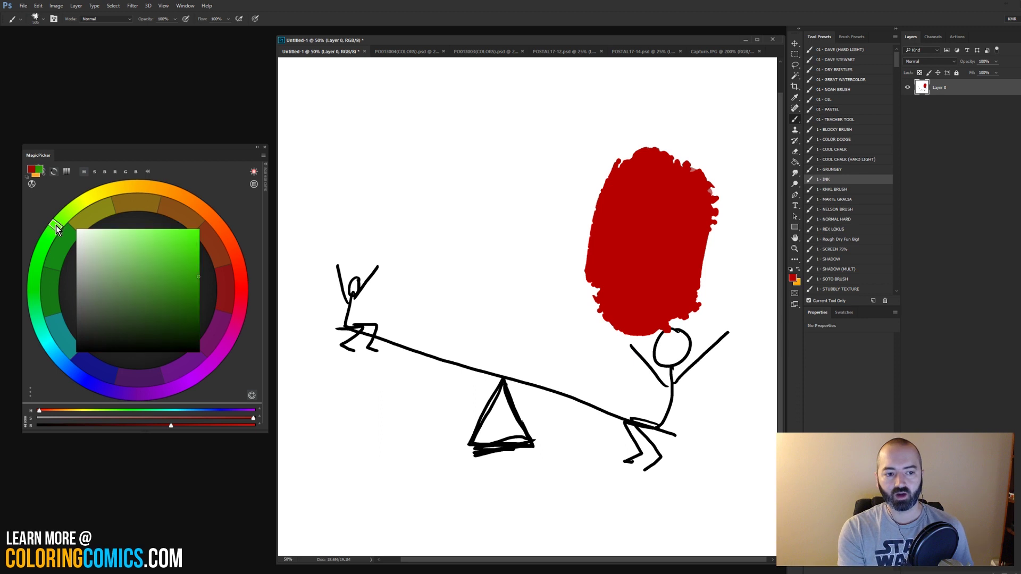
pyautogui.click(116, 286)
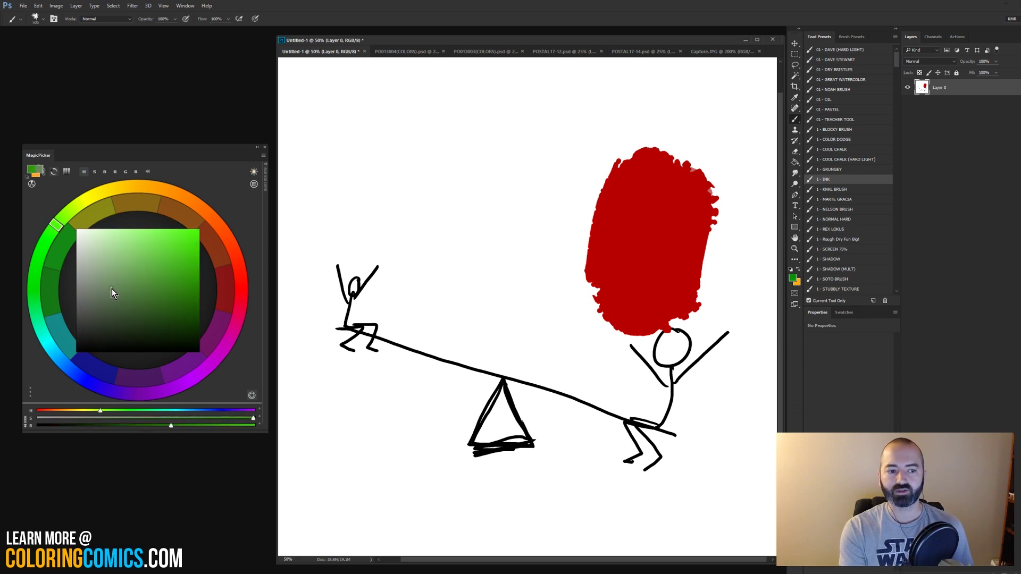
pyautogui.click(112, 285)
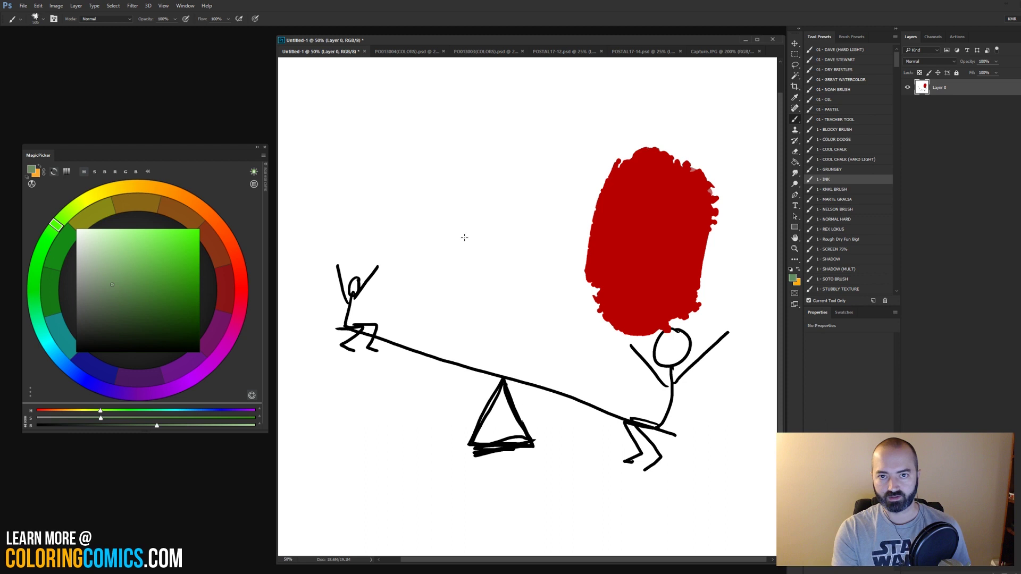
pyautogui.moveTo(388, 155); pyautogui.dragTo(428, 149)
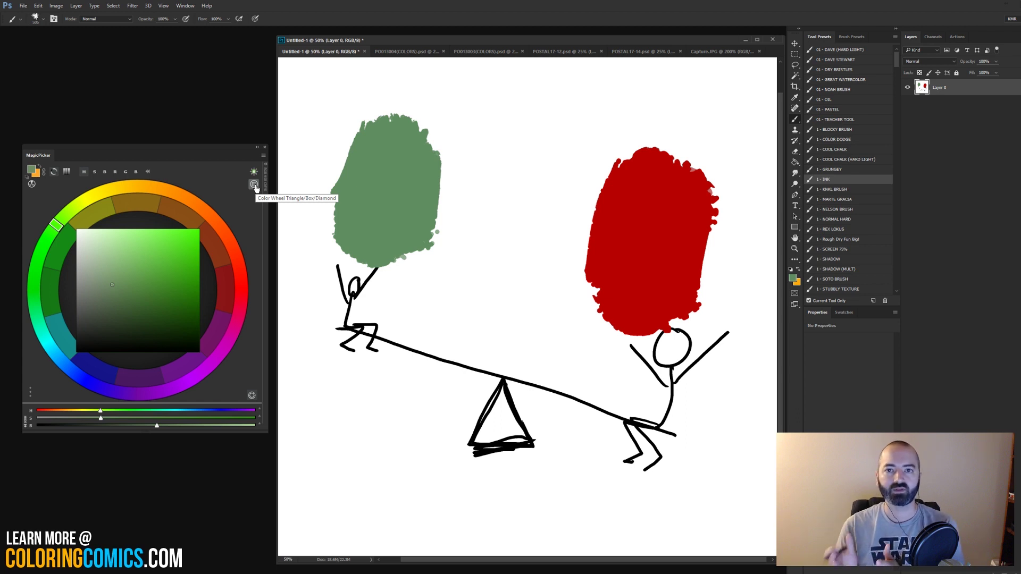
pyautogui.hotkey('ctrl', 'alt', 'z')
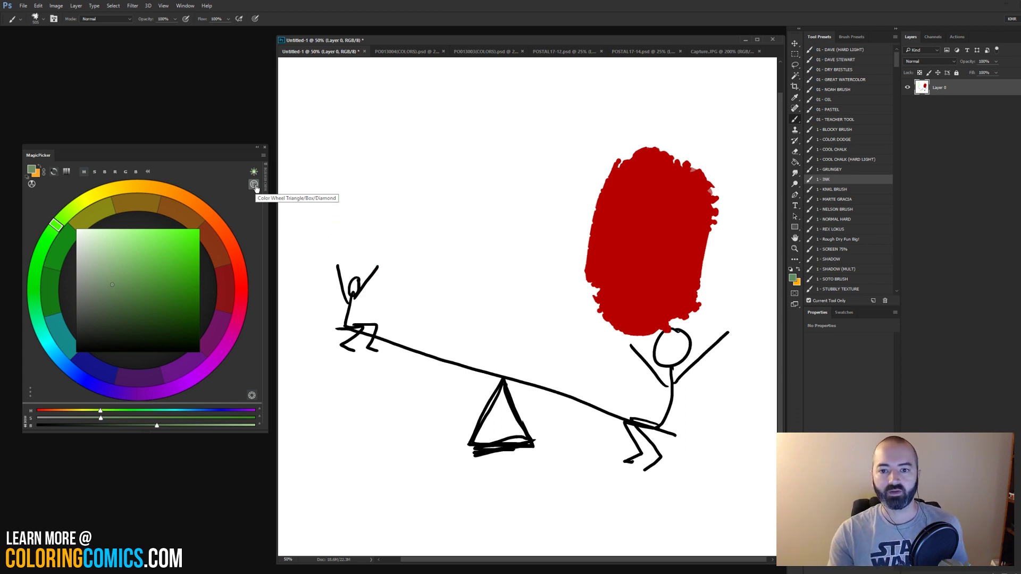
pyautogui.hotkey('ctrl', 'alt', 'z')
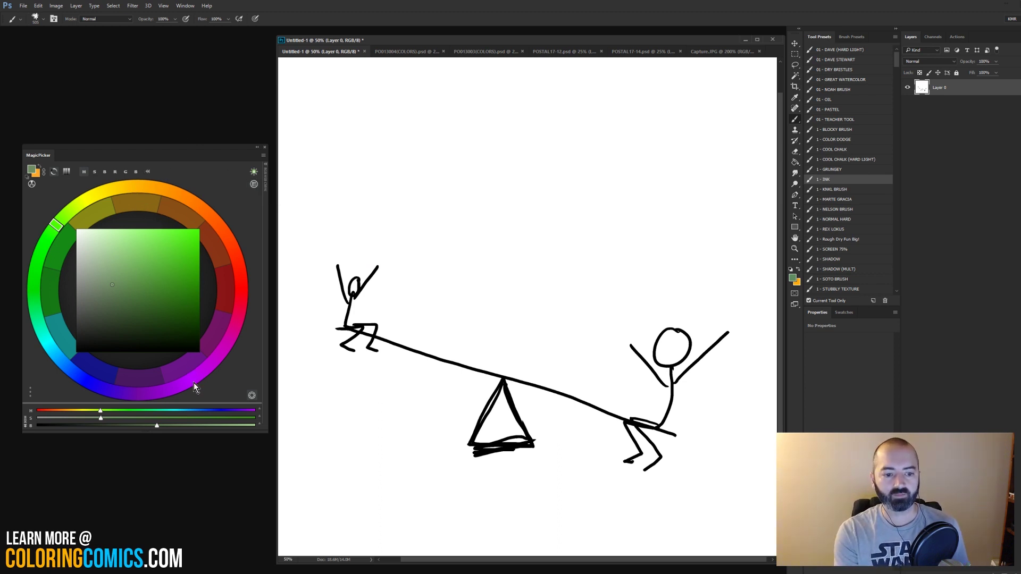
# - Paint a bright blue blob above the right figure, then try and undo an orange blob
pyautogui.click(96, 373)
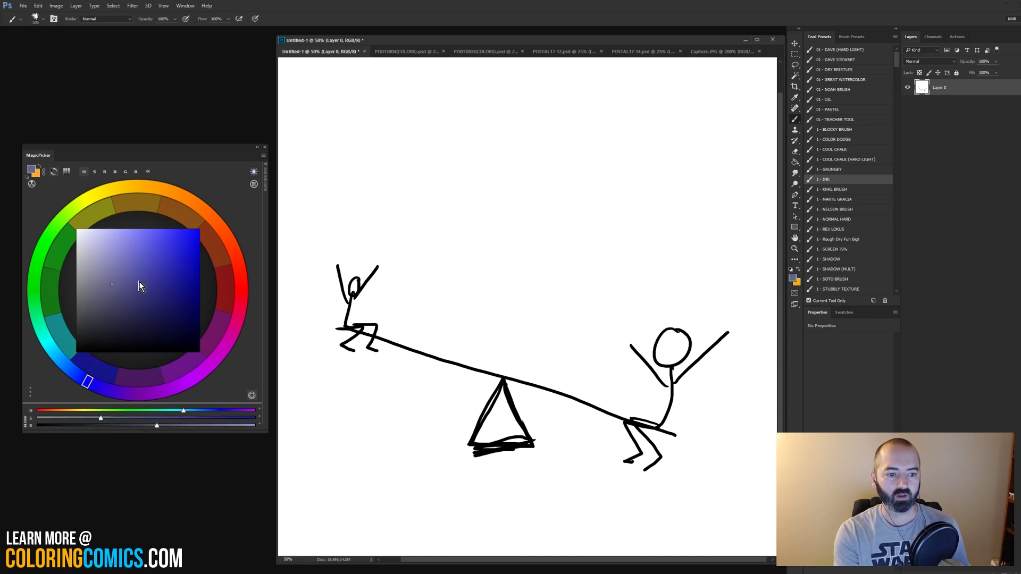
pyautogui.click(194, 240)
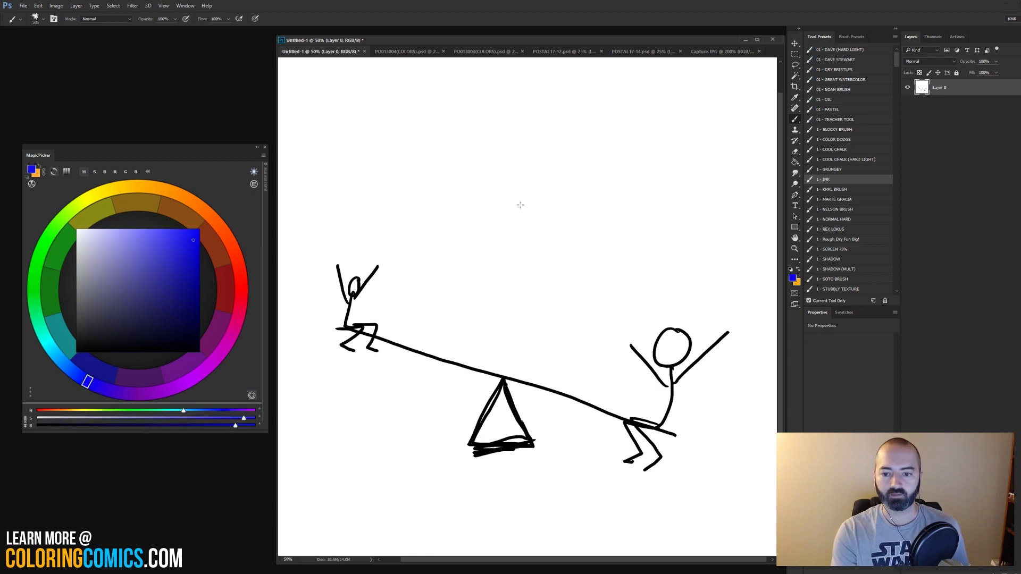
pyautogui.moveTo(638, 183)
pyautogui.mouseDown()
pyautogui.moveTo(634, 283)
pyautogui.moveTo(665, 178)
pyautogui.mouseUp()
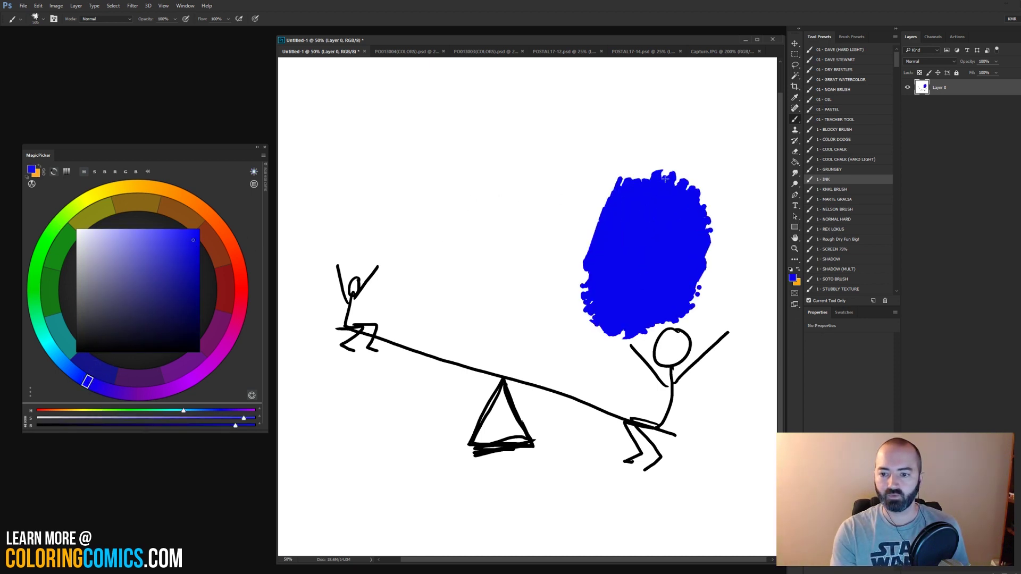
pyautogui.click(174, 194)
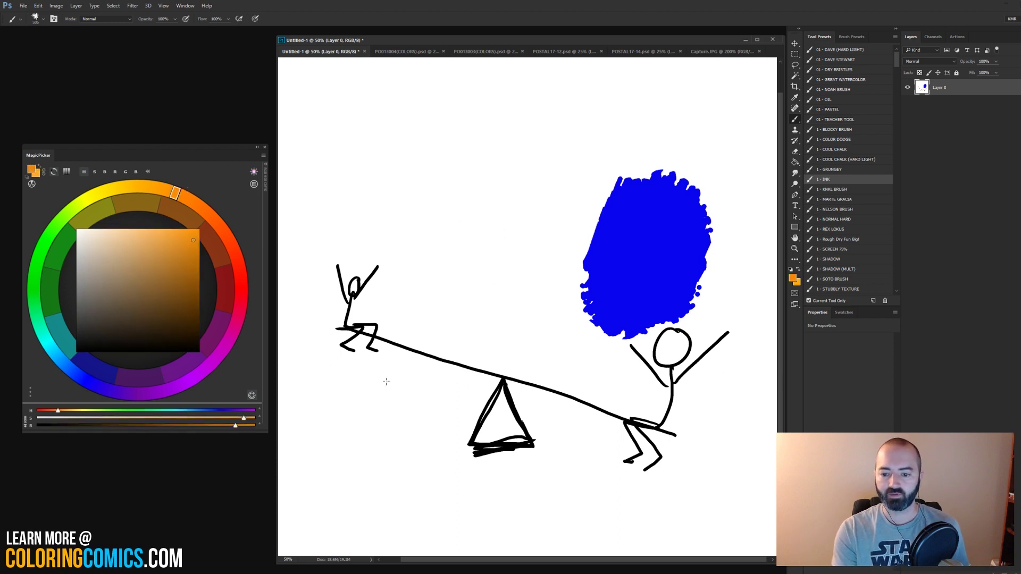
pyautogui.moveTo(349, 205)
pyautogui.mouseDown()
pyautogui.moveTo(420, 212)
pyautogui.moveTo(375, 308)
pyautogui.mouseUp()
pyautogui.hotkey('ctrl', 'z')
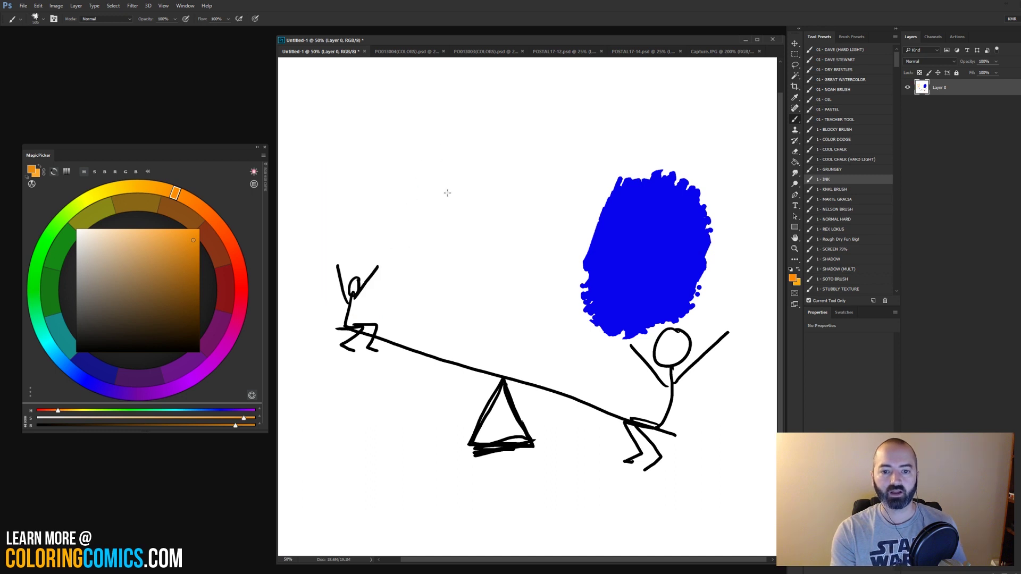
# - Try a tan blob on the left figure, undo the tan and blue blobs, and show POSTAL17-12
pyautogui.click(113, 280)
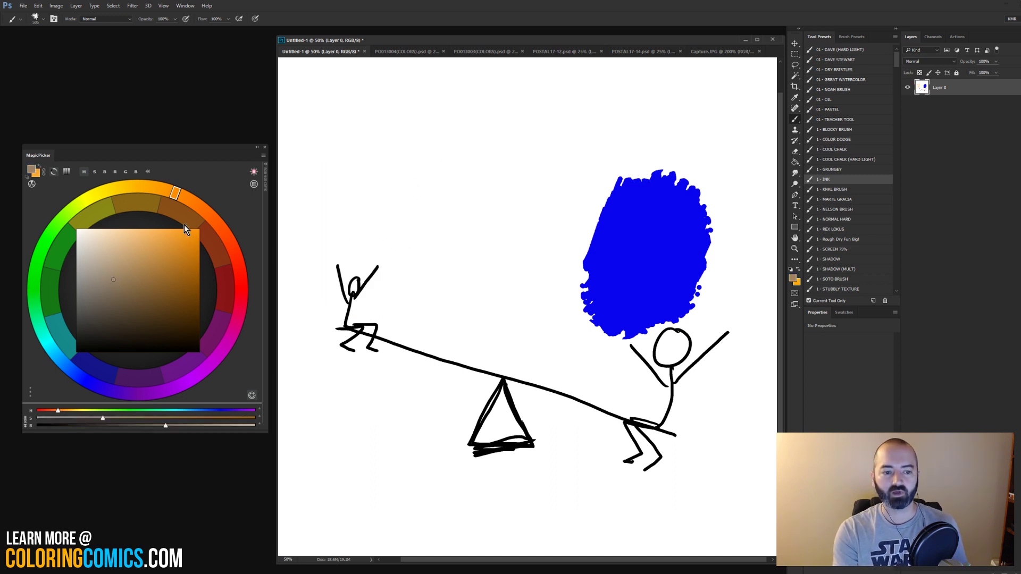
pyautogui.click(138, 280)
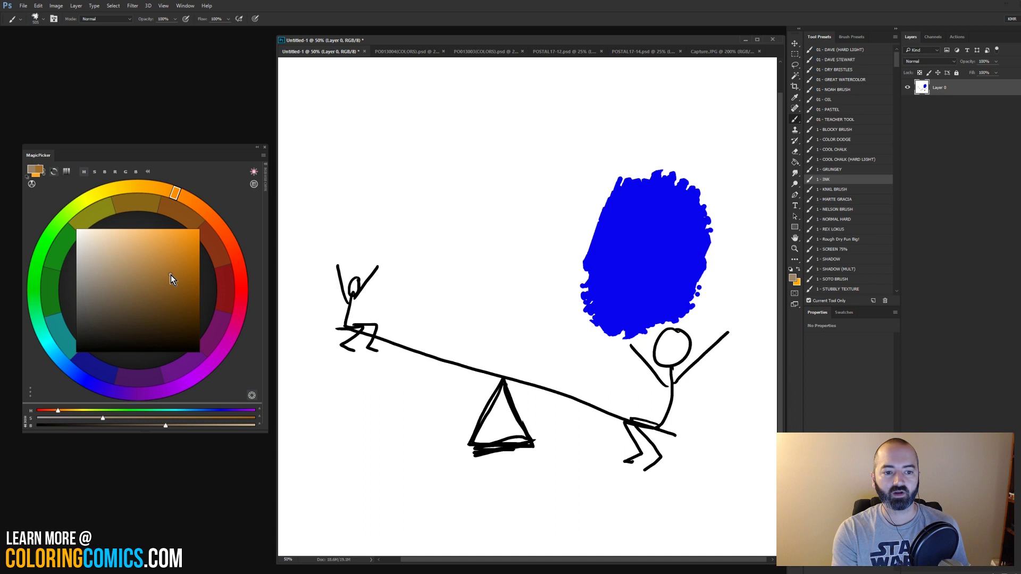
pyautogui.click(159, 273)
pyautogui.moveTo(383, 154)
pyautogui.mouseDown()
pyautogui.moveTo(452, 212)
pyautogui.moveTo(404, 295)
pyautogui.mouseUp()
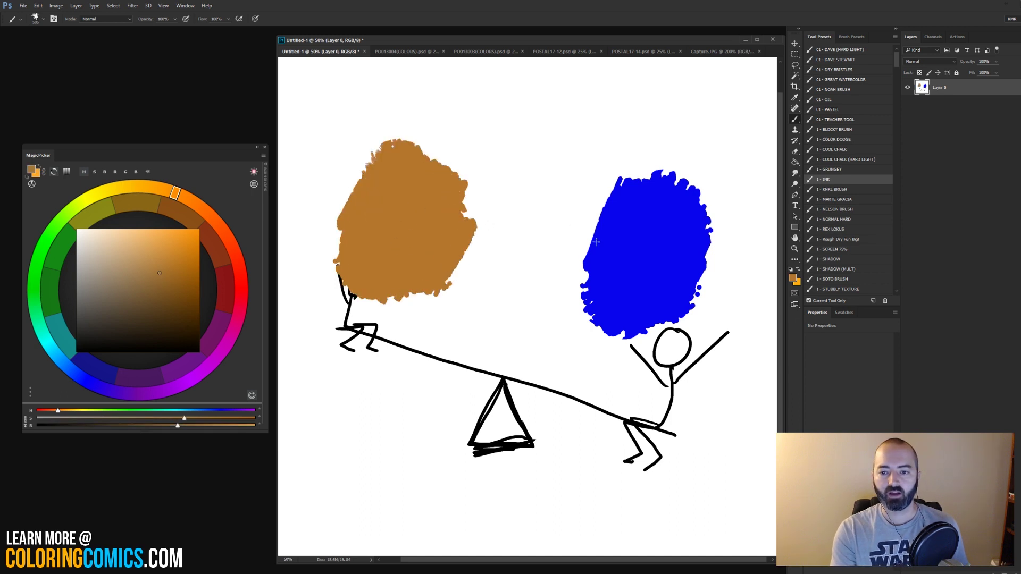
pyautogui.hotkey('ctrl', 'alt', 'z')
pyautogui.hotkey('ctrl', 'alt', 'z')
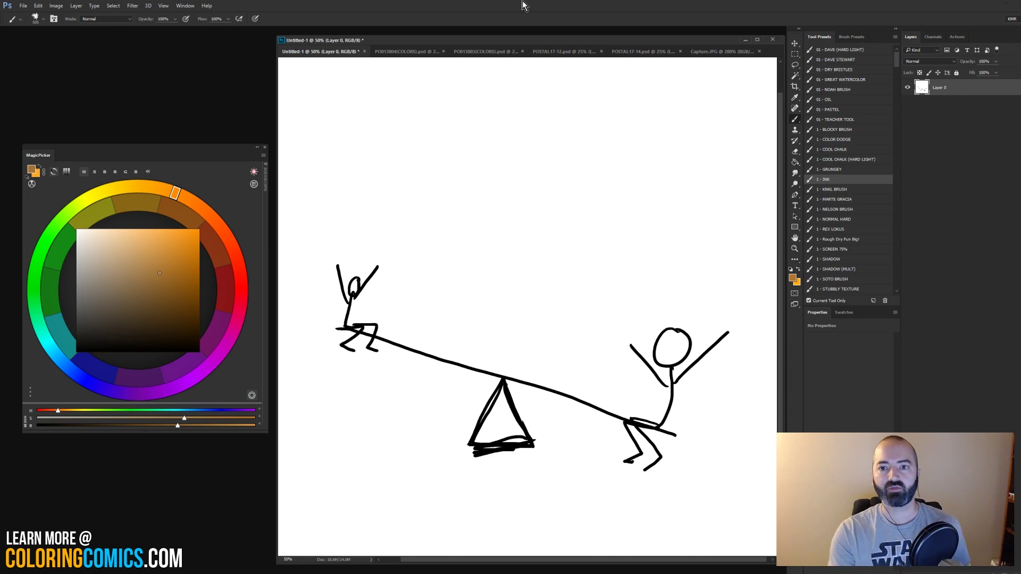
pyautogui.click(558, 52)
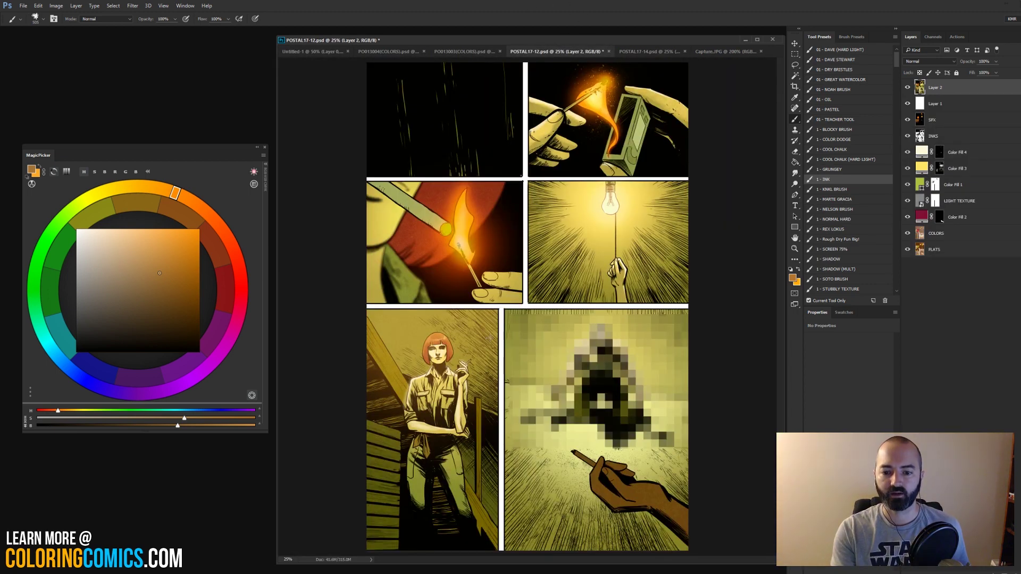
# - On POSTAL17-14, set a darker, desaturated olive foreground colour, then return to Untitled-1
pyautogui.click(639, 51)
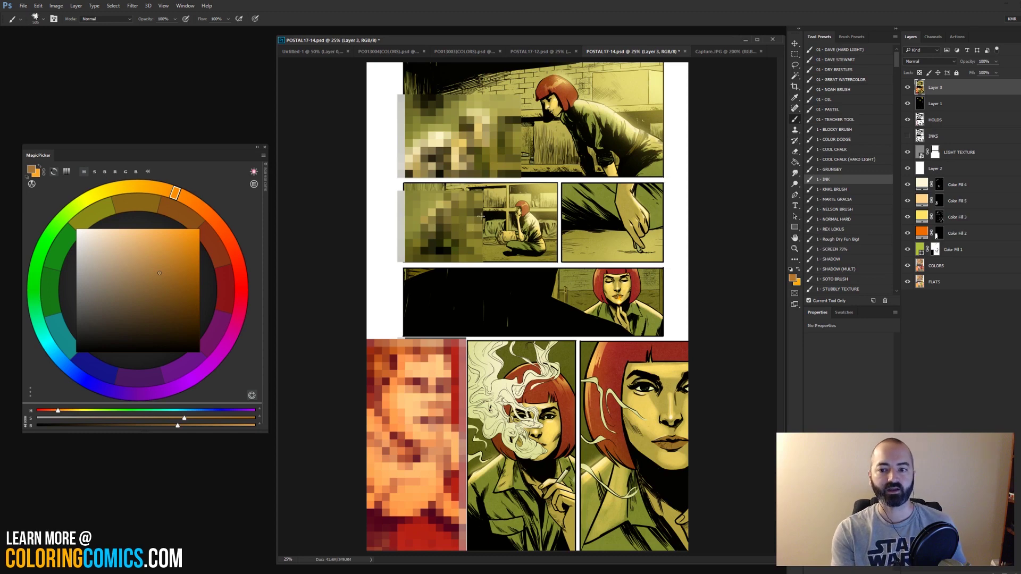
pyautogui.keyDown('alt'); pyautogui.click(607, 198); pyautogui.keyUp('alt')
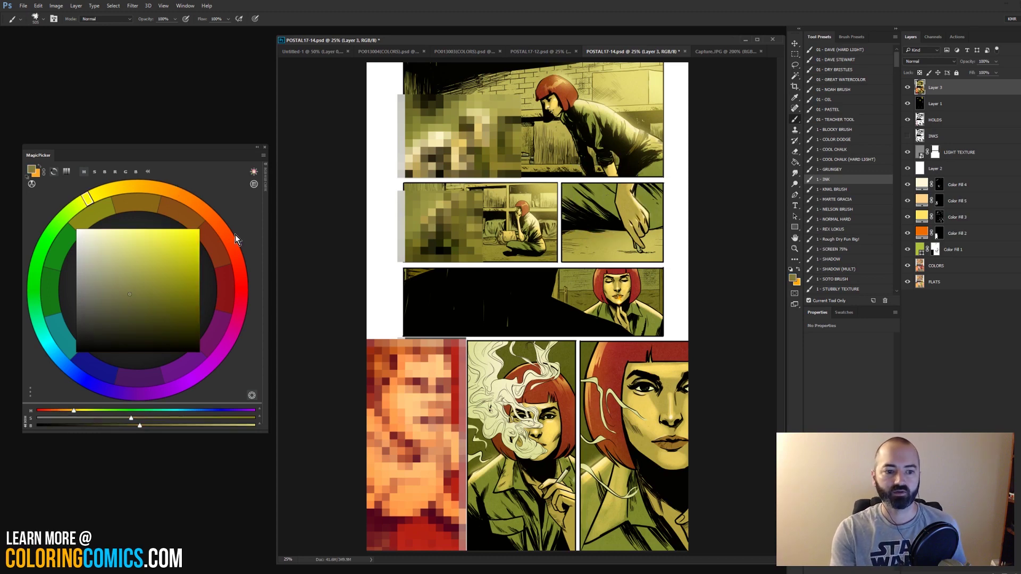
pyautogui.click(117, 297)
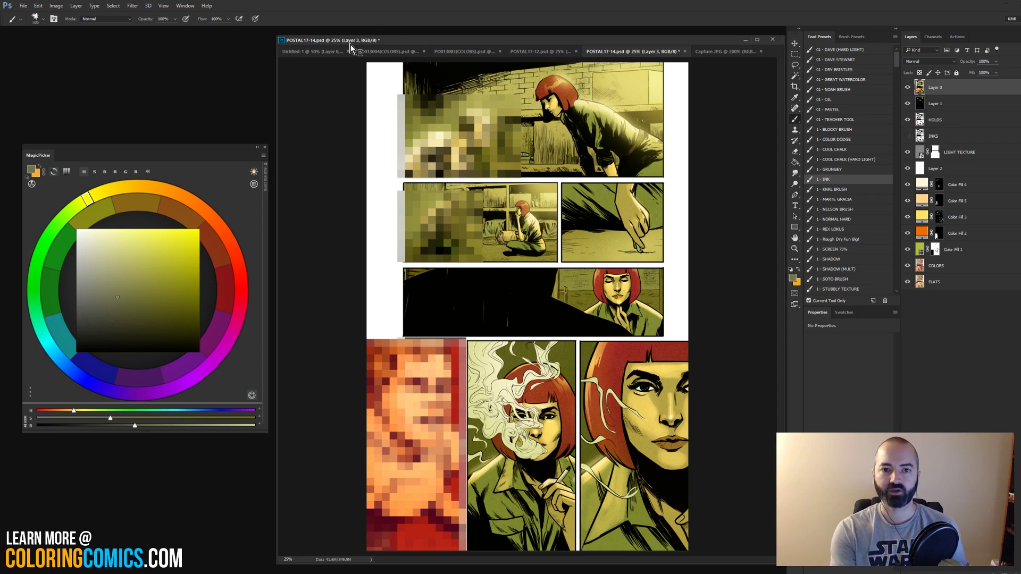
pyautogui.click(325, 52)
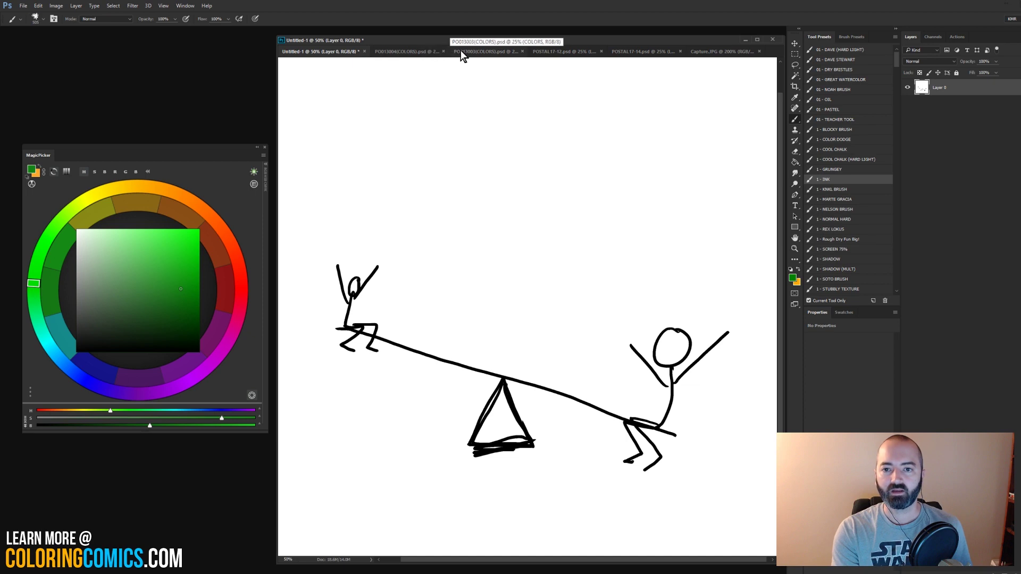
# - Flip through PO013003(COLORS) and POSTAL17-12, ending on the POSTAL17-14 comic page
pyautogui.click(481, 52)
pyautogui.click(582, 52)
pyautogui.click(660, 49)
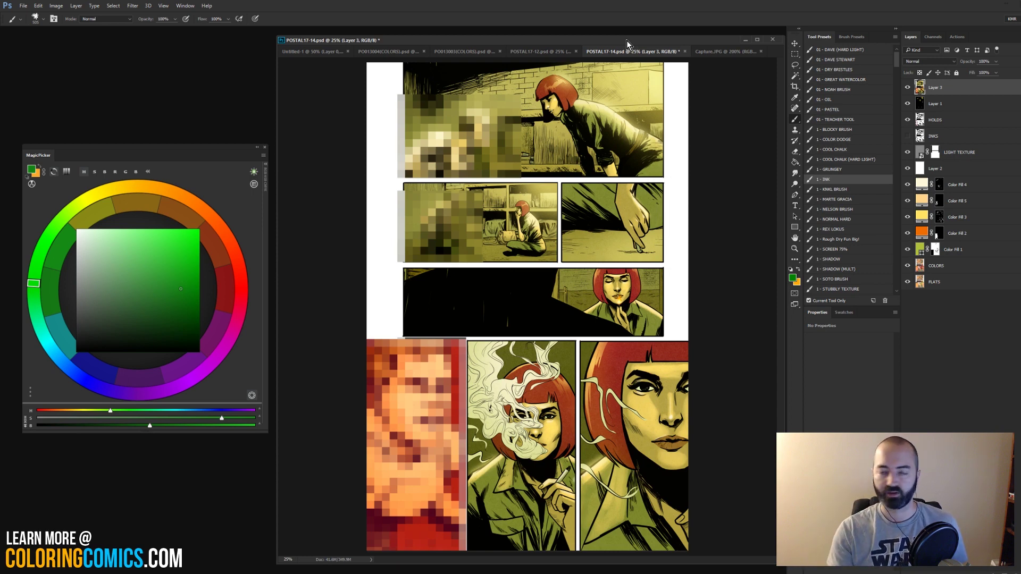
# - Display the Capture.JPG colour wheel image and select the Lasso tool
pyautogui.click(718, 52)
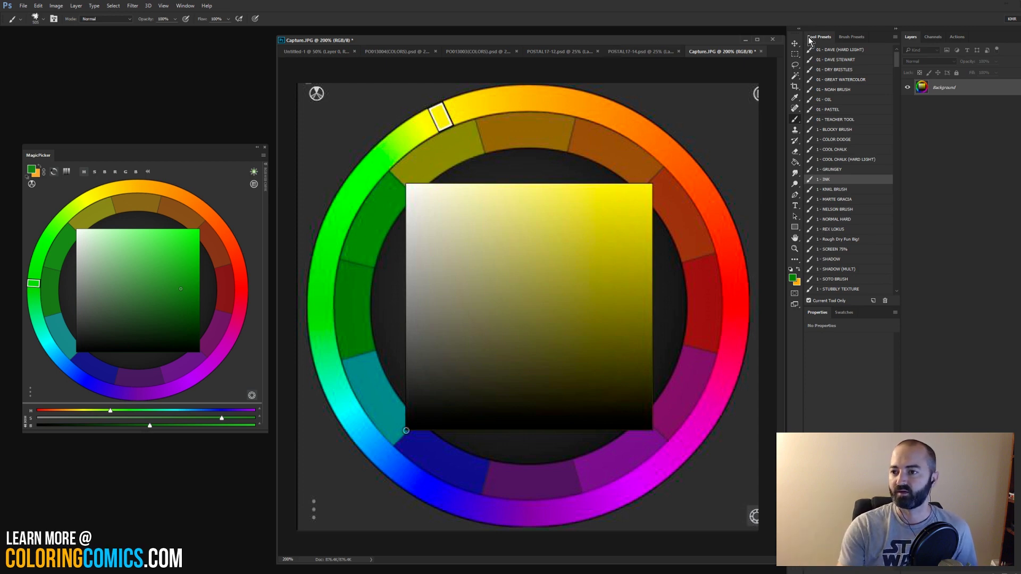
pyautogui.click(796, 66)
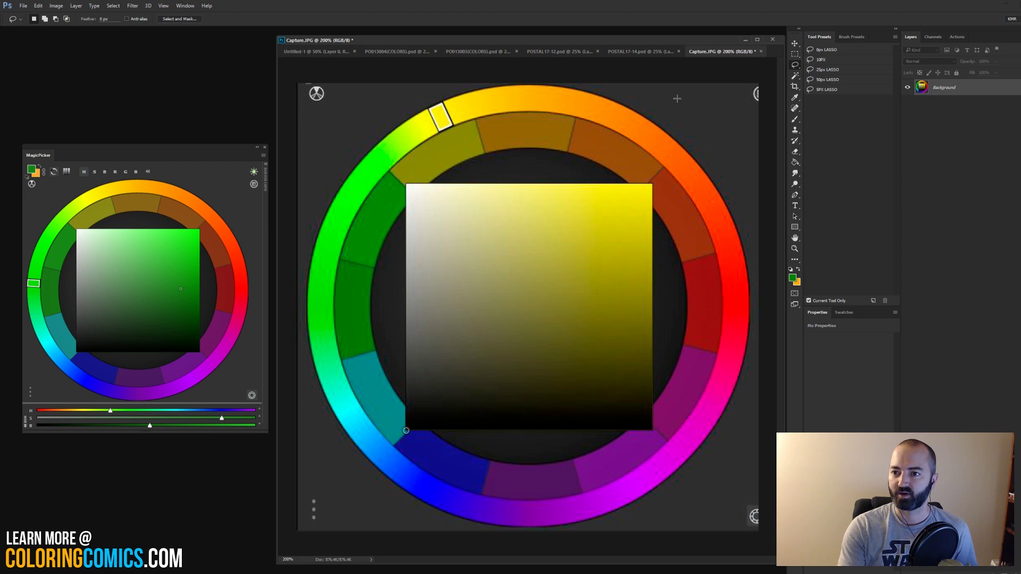